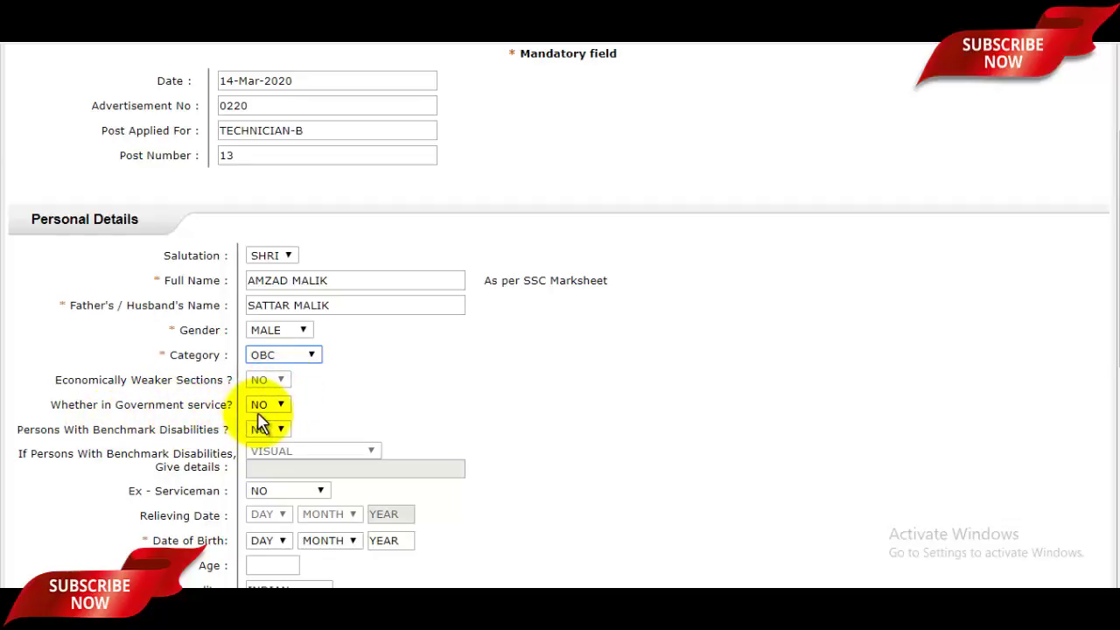
Keep 'Whether in Government service?' set to NO
click(267, 407)
click(313, 420)
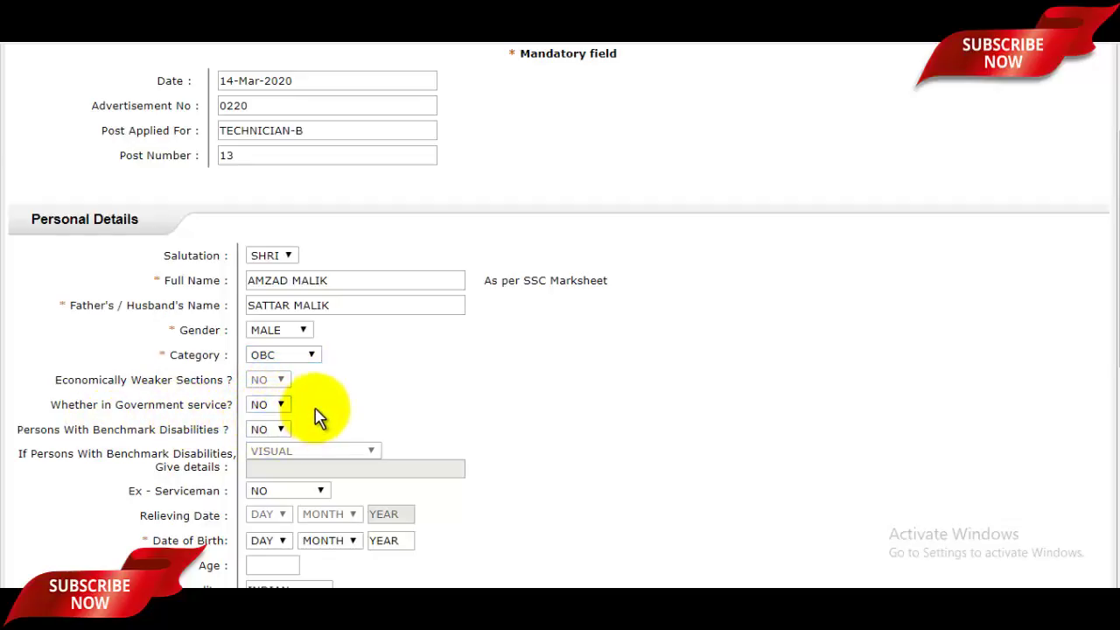
Set the date of birth to 02 MAY 1997 so Age fills in as 22
scroll(320, 418, down, 1)
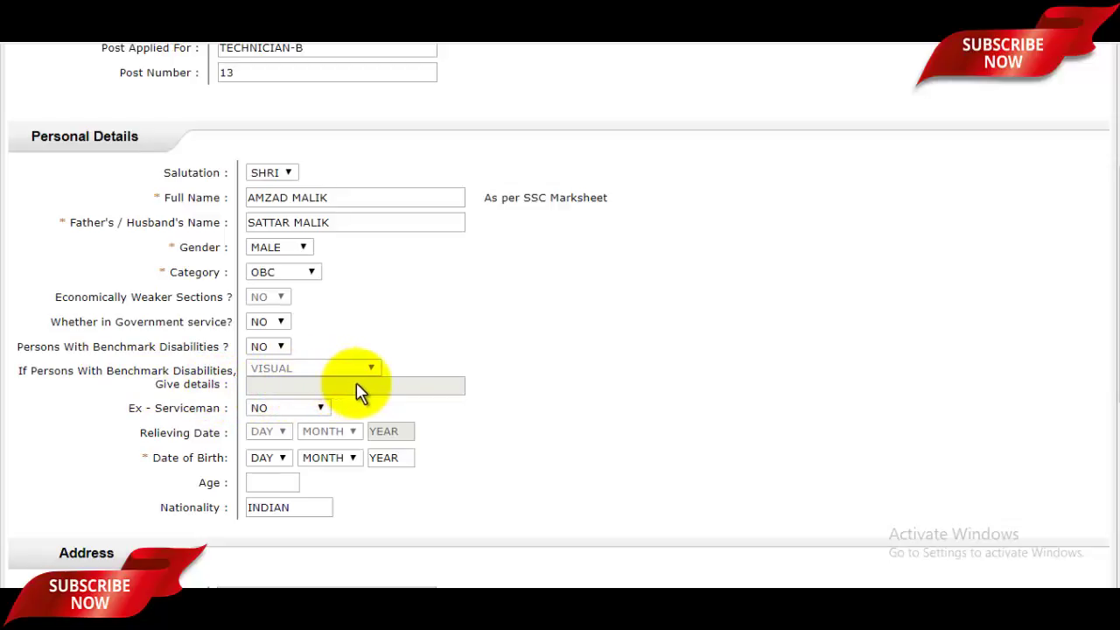
scroll(358, 391, down, 1)
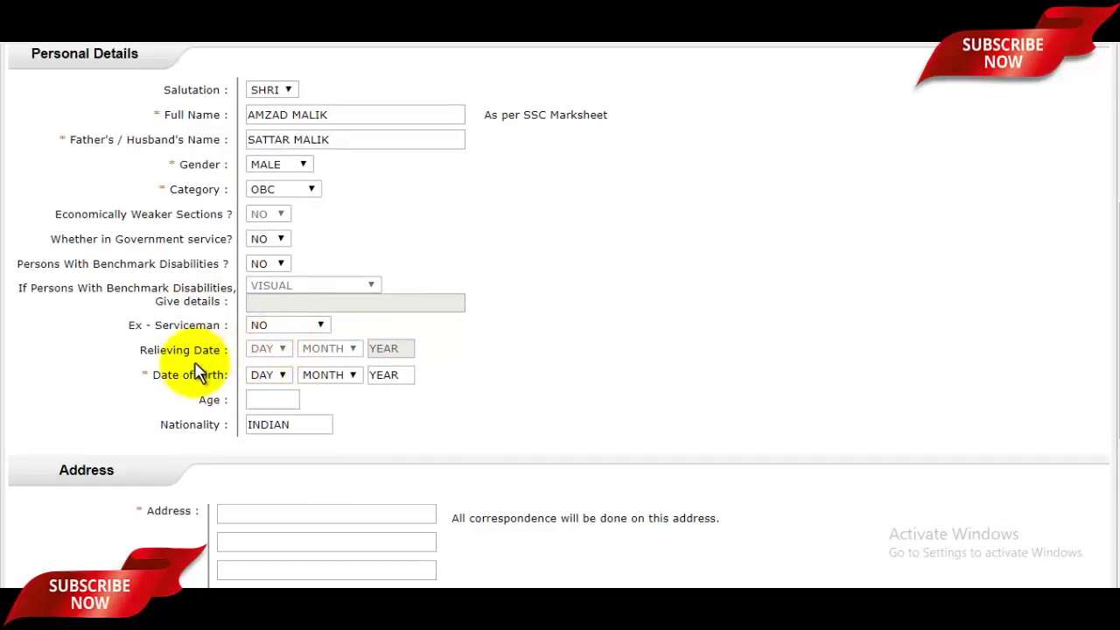
drag(158, 374, 196, 375)
click(254, 375)
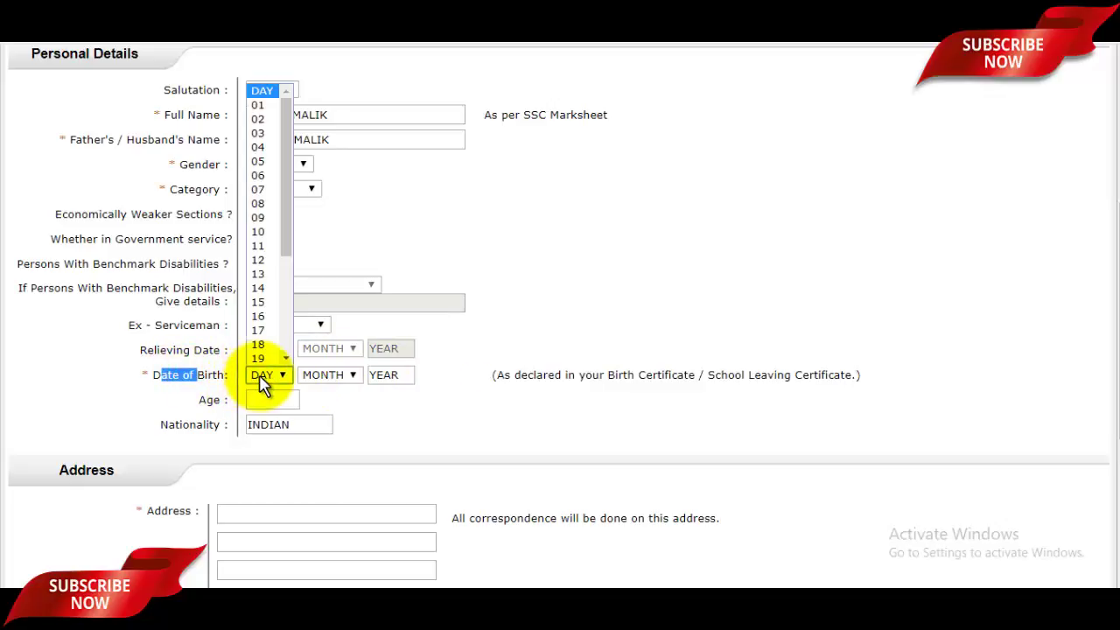
click(274, 127)
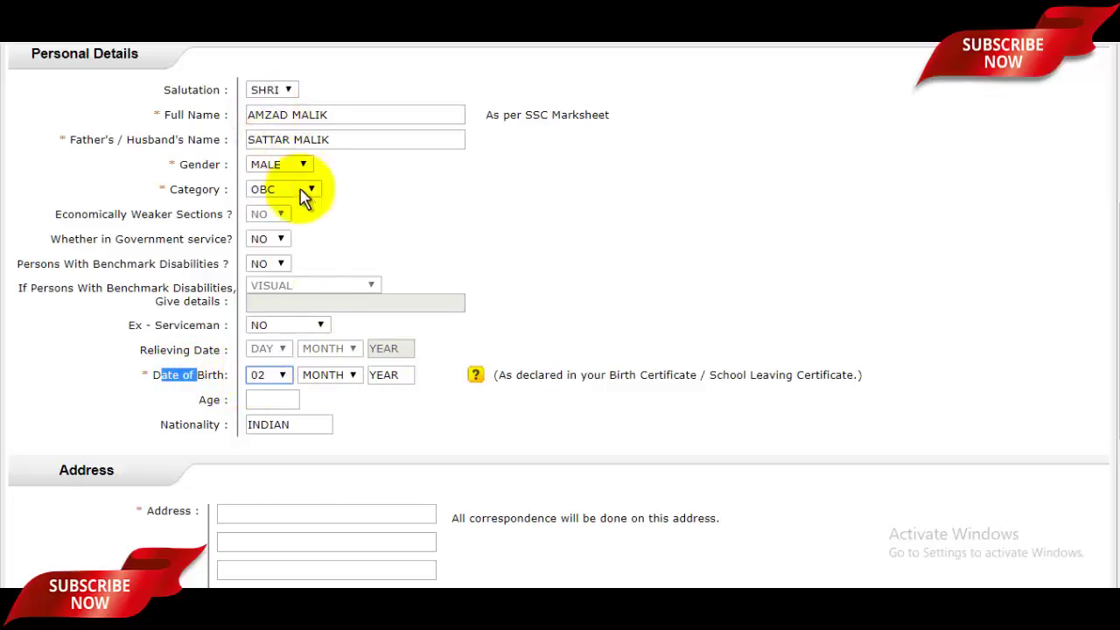
click(330, 377)
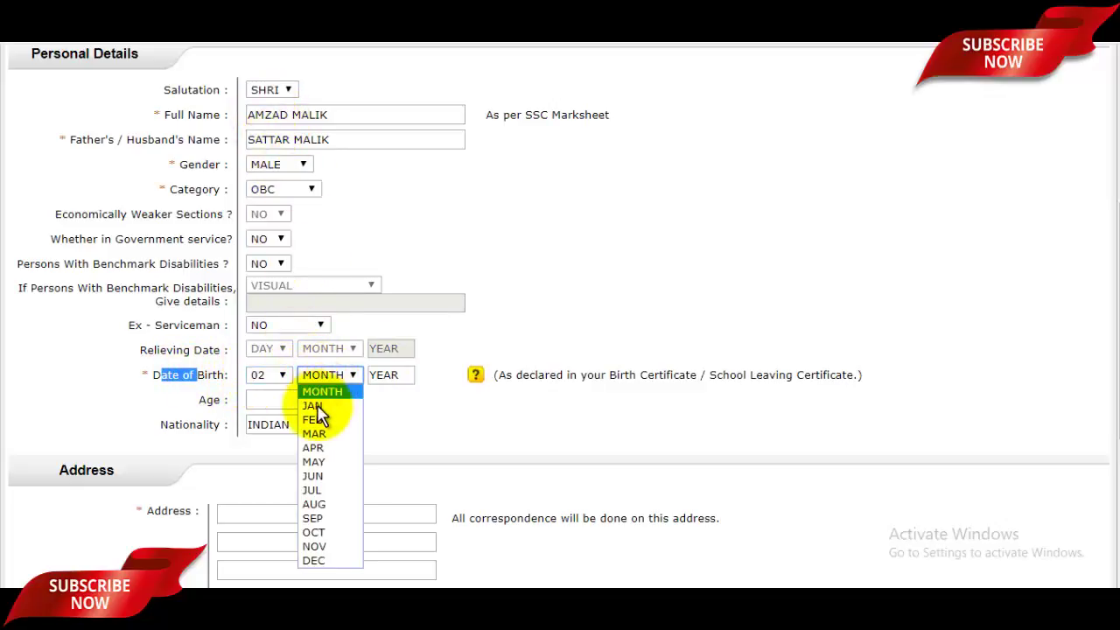
click(313, 462)
click(389, 374)
double_click(399, 377)
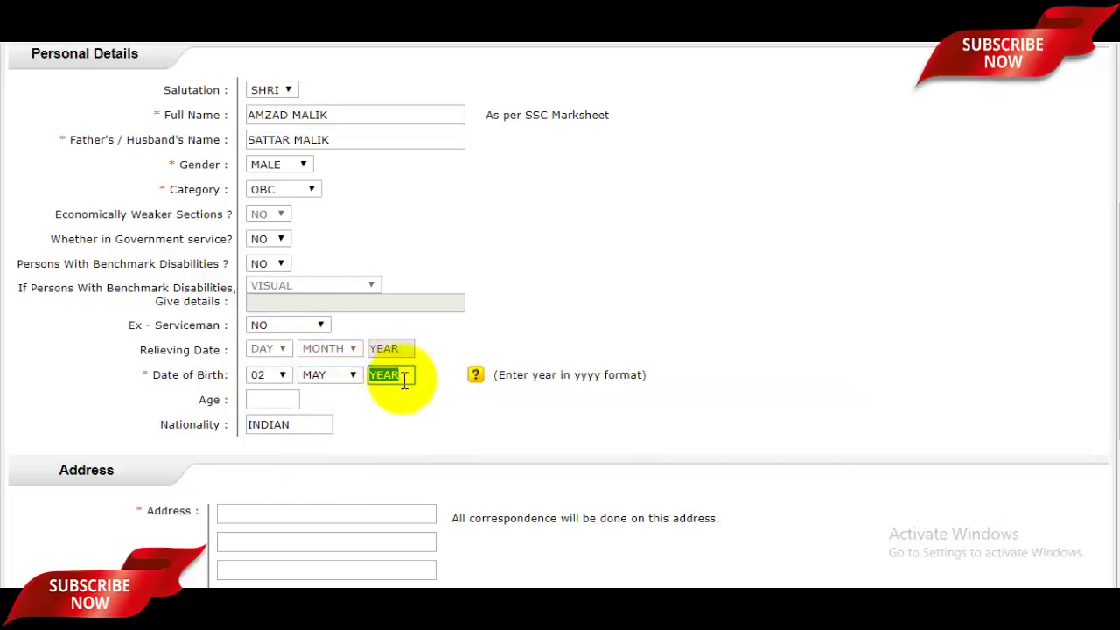
text(1997)
click(347, 404)
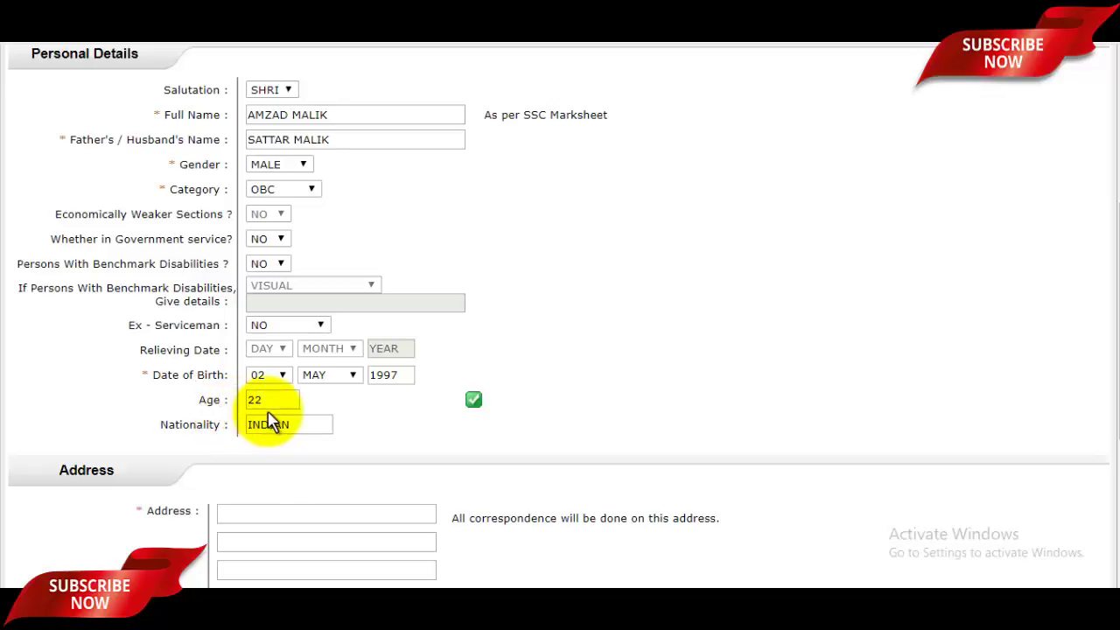
click(315, 429)
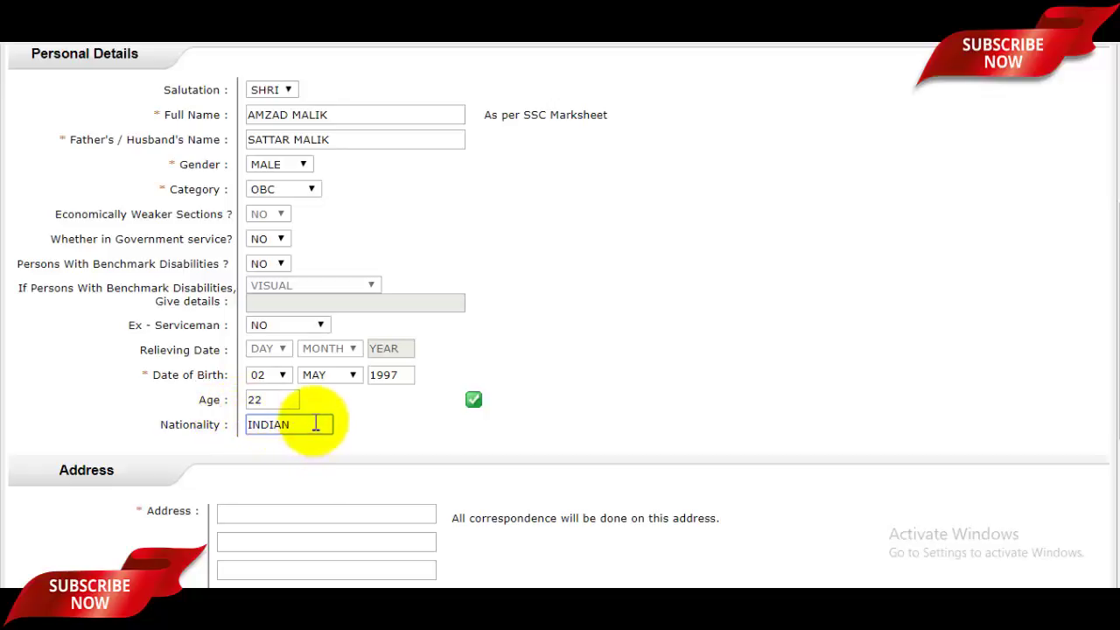
scroll(316, 424, down, 3)
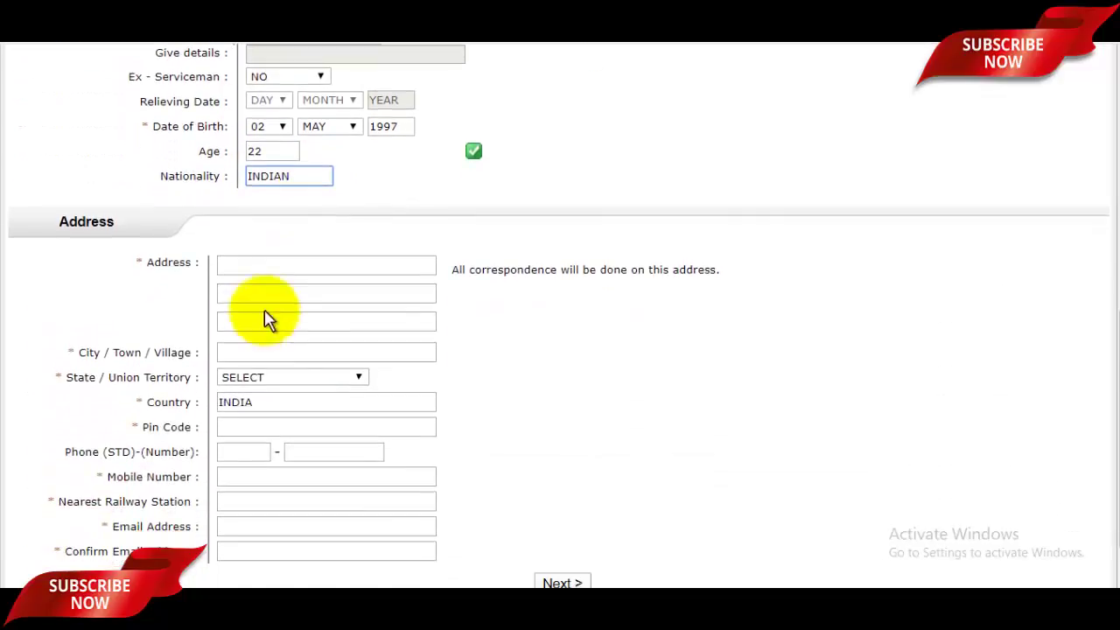
Enter the address line and city, and choose UTTAR PRADESH as the state
scroll(229, 271, down, 1)
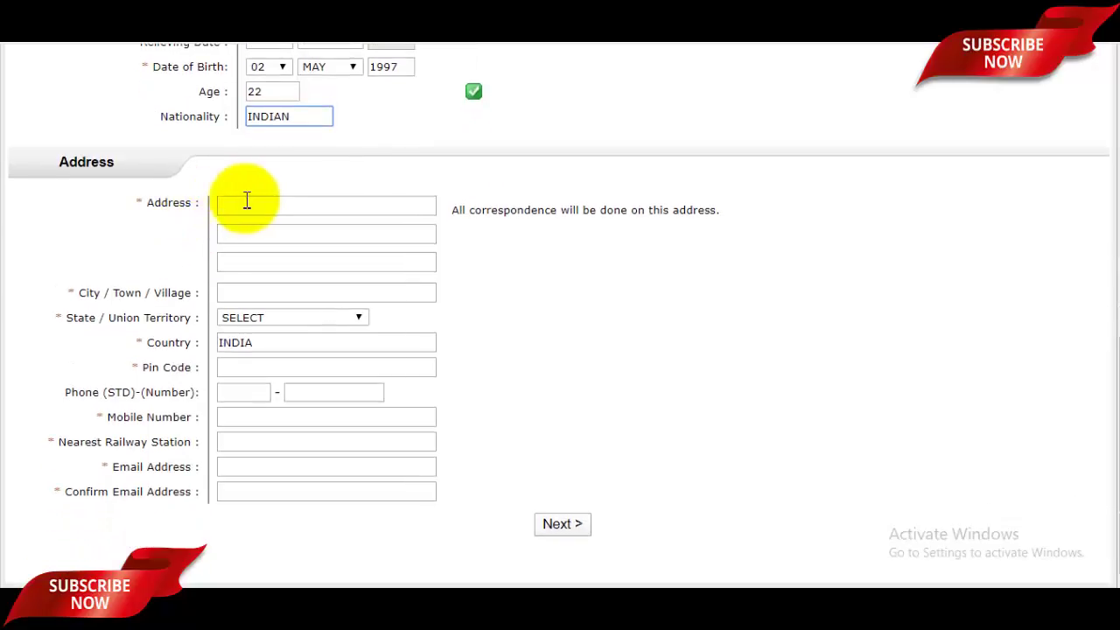
drag(511, 211, 597, 208)
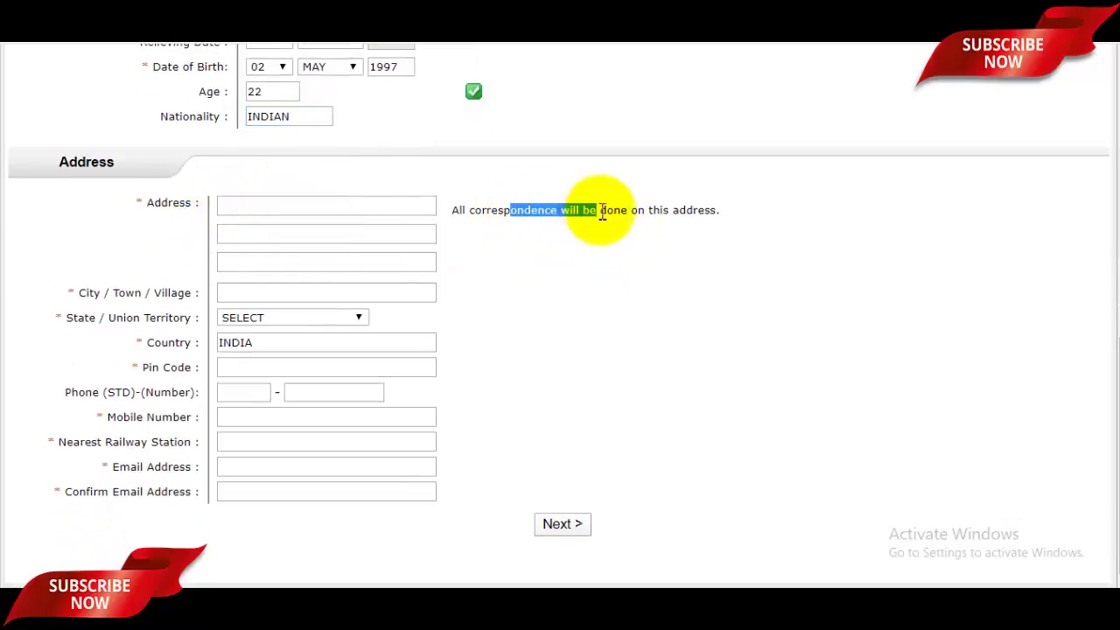
click(596, 210)
click(289, 203)
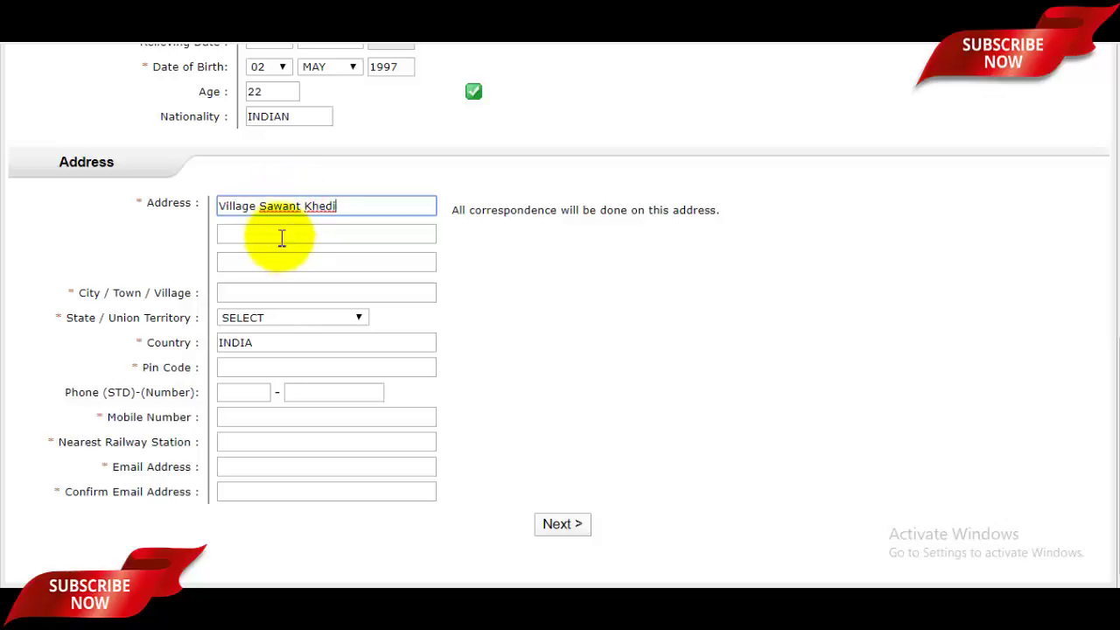
click(250, 294)
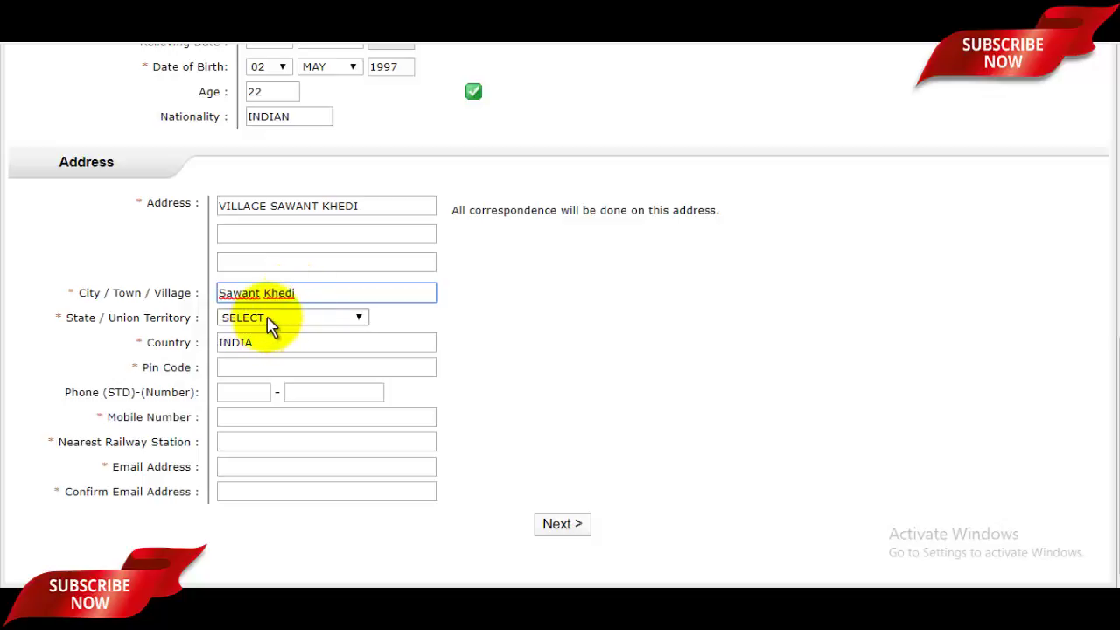
click(269, 320)
scroll(288, 231, down, 5)
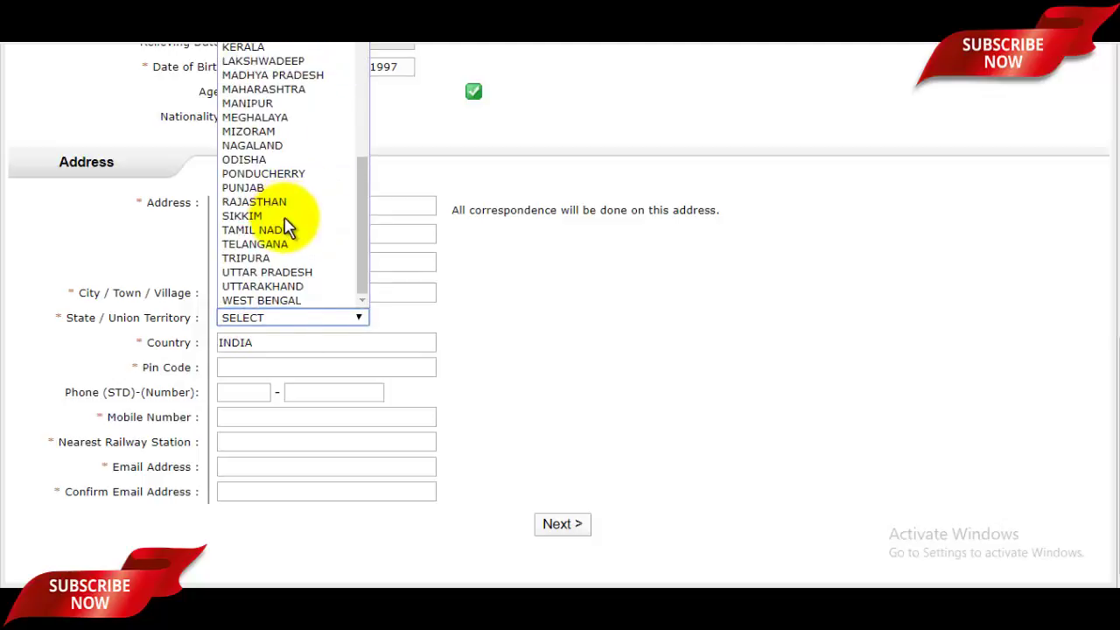
click(282, 273)
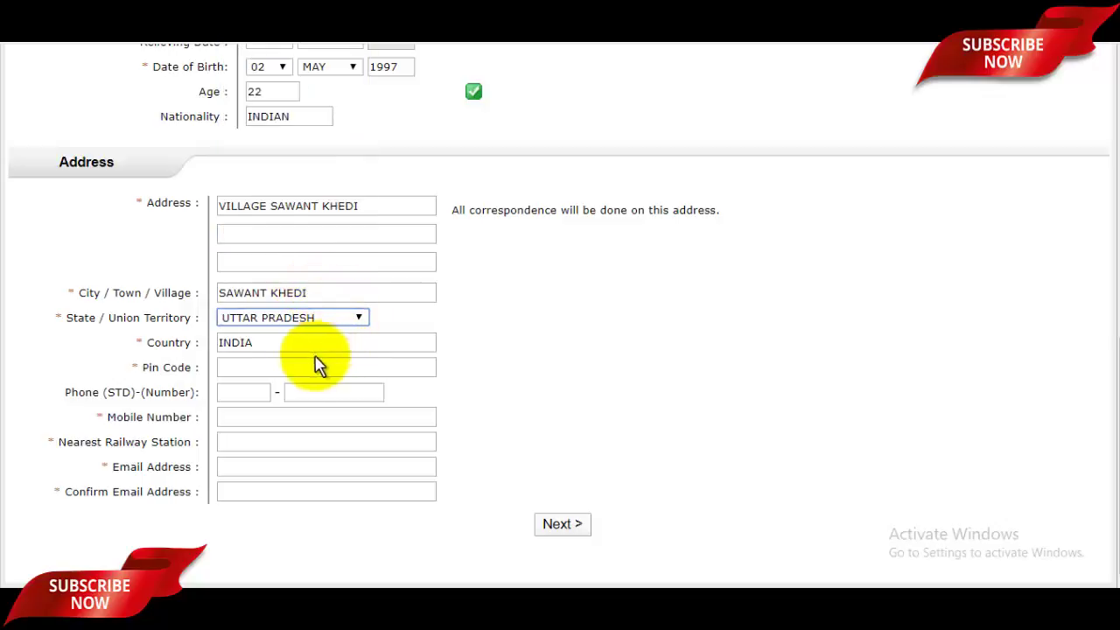
key(Tab)
Fill in the pin code, nearest railway station and email address
click(261, 366)
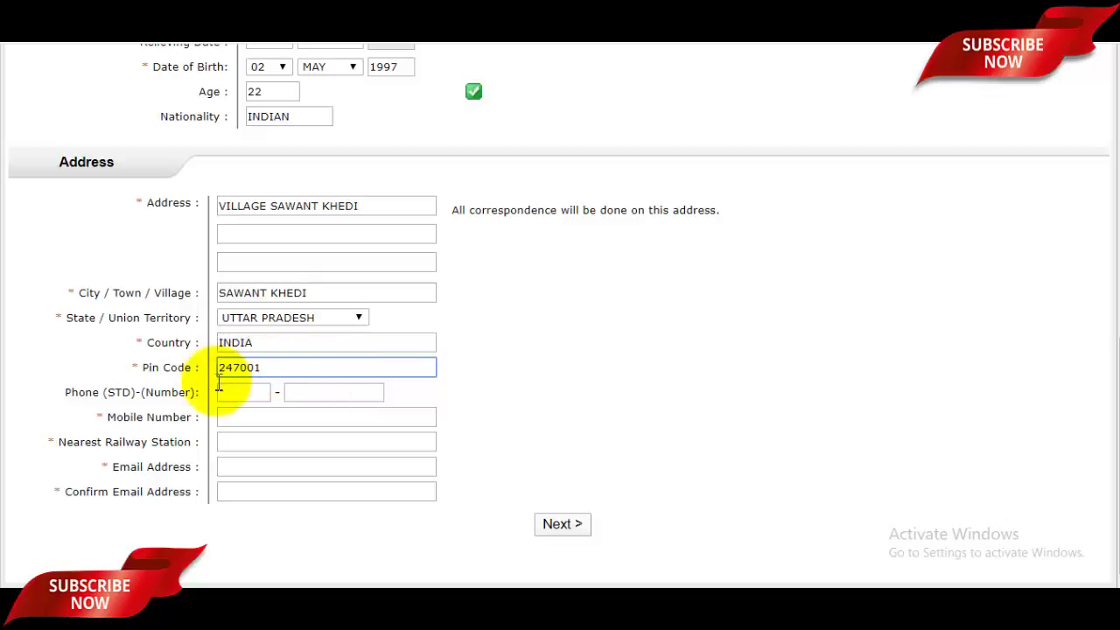
click(298, 393)
click(291, 419)
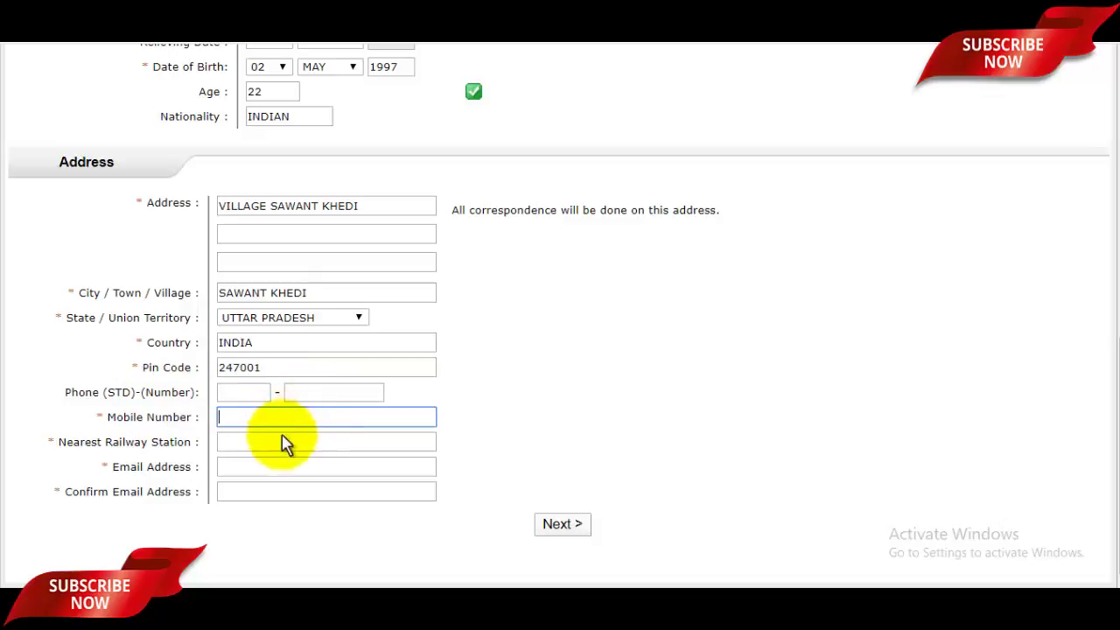
click(233, 444)
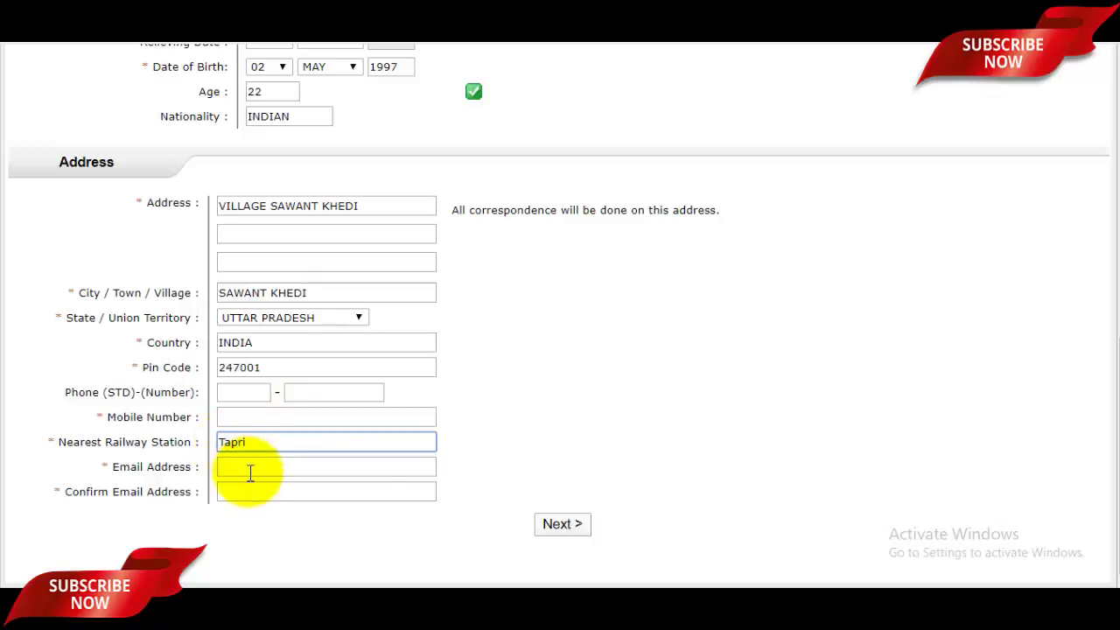
click(257, 470)
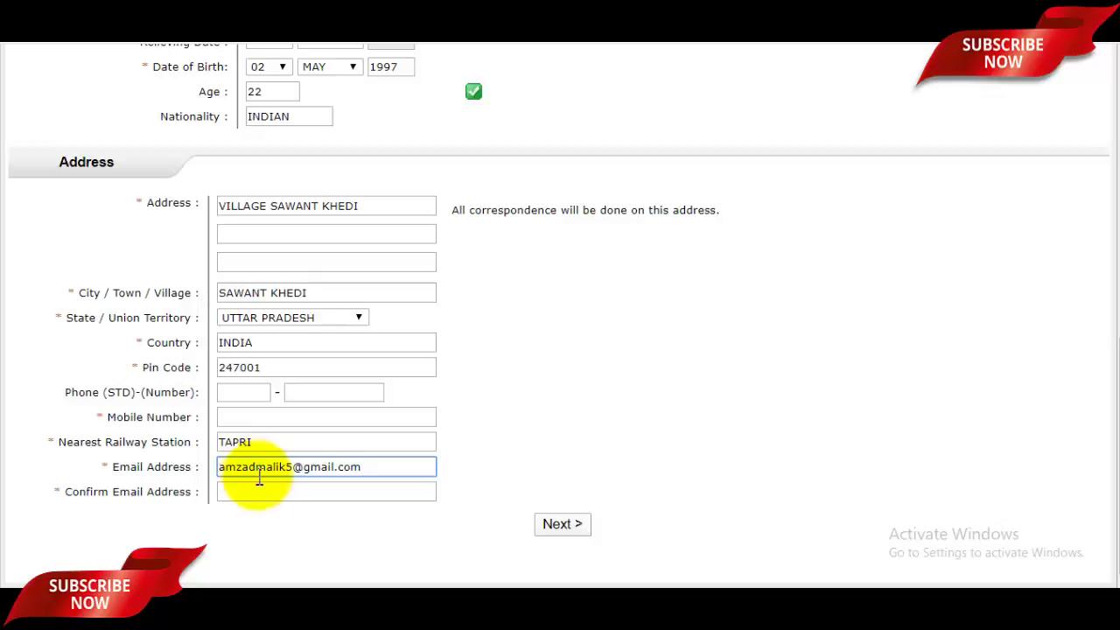
click(266, 490)
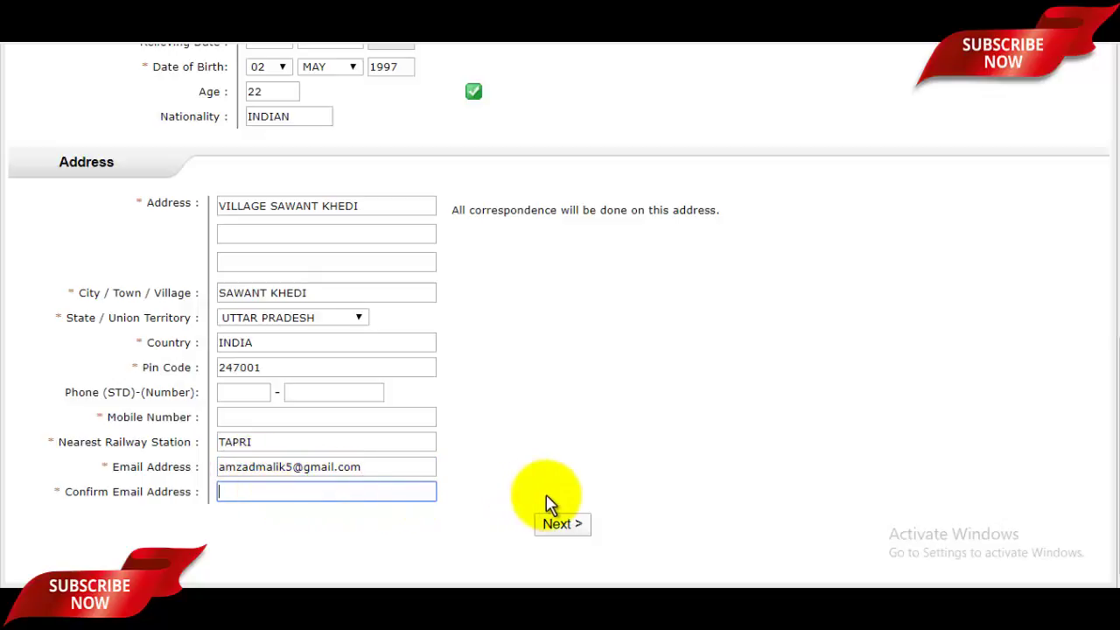
scroll(546, 505, up, 6)
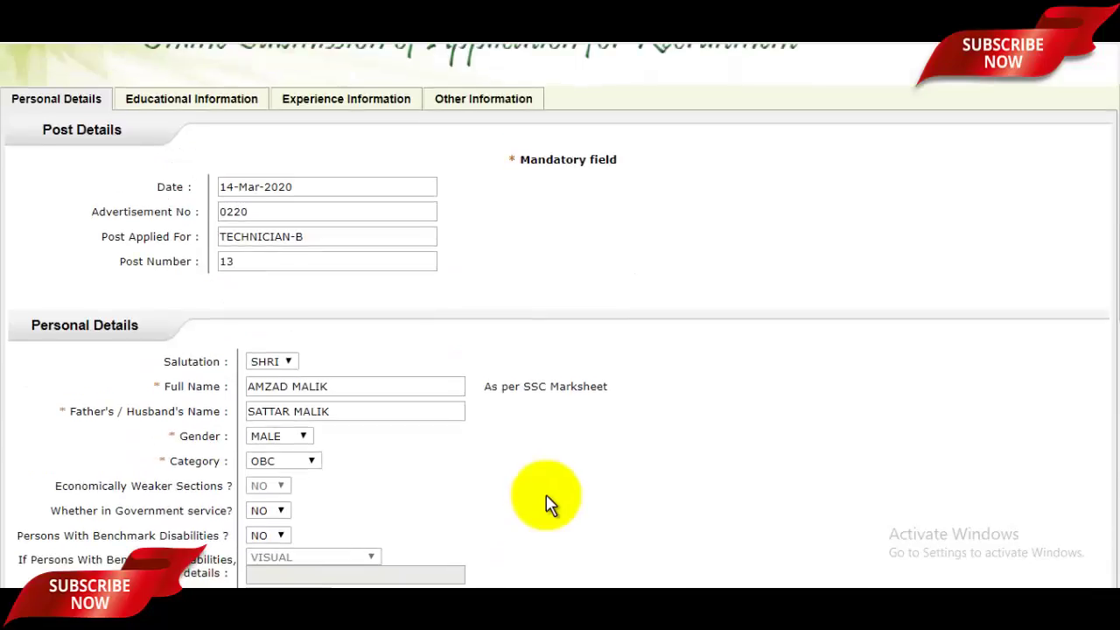
scroll(546, 504, down, 6)
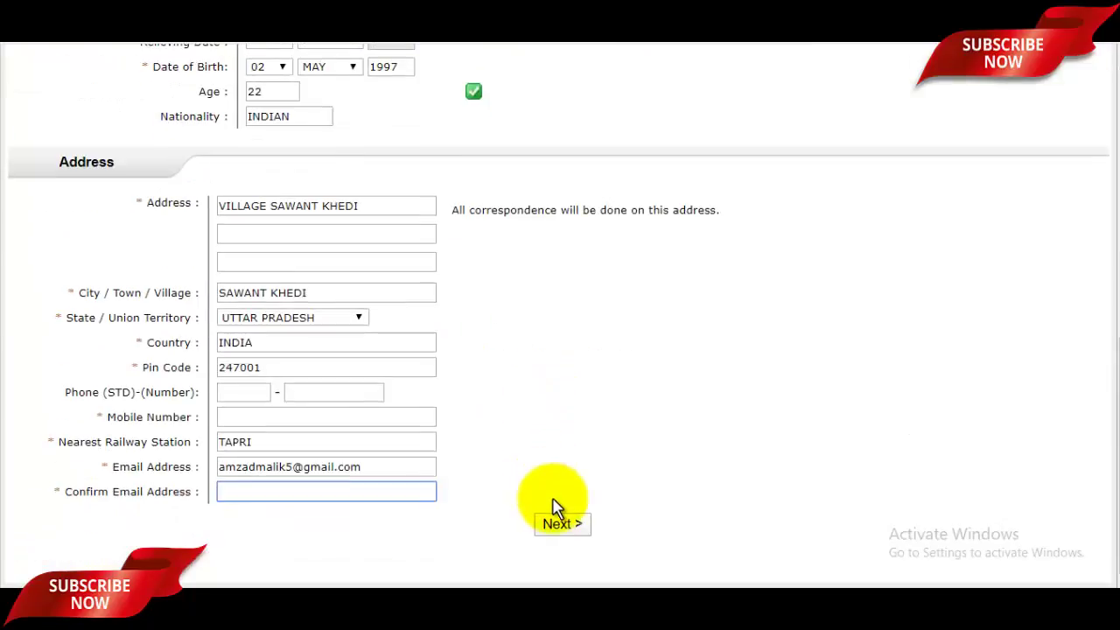
On Educational Information, record 10th passed JUL 2012, UP BOARD, 91.00%, class DISTINCTION
click(566, 523)
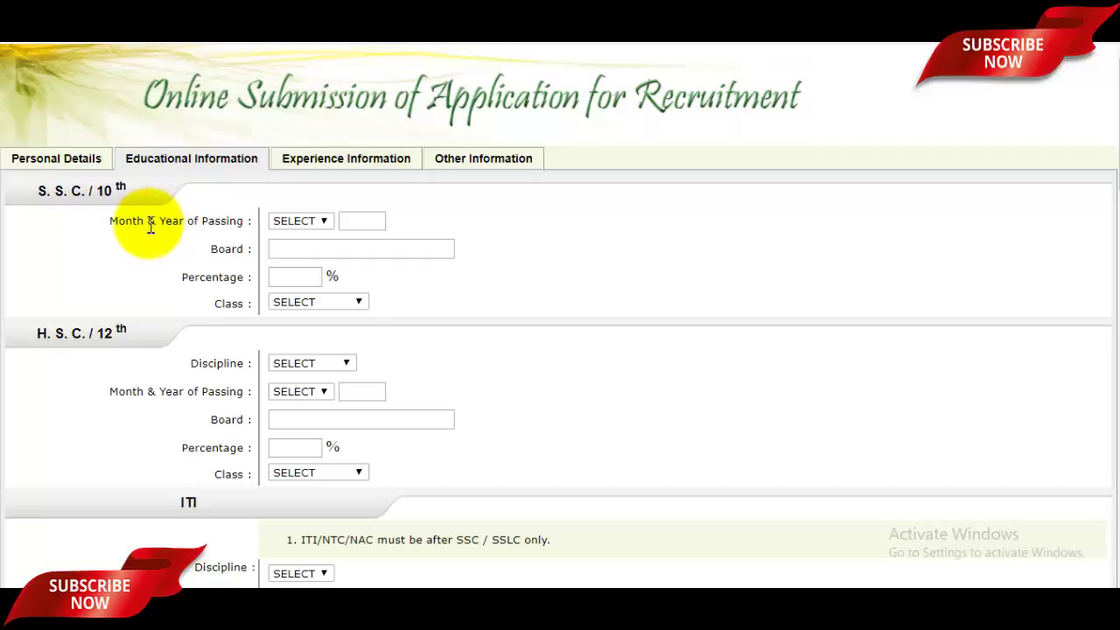
click(305, 224)
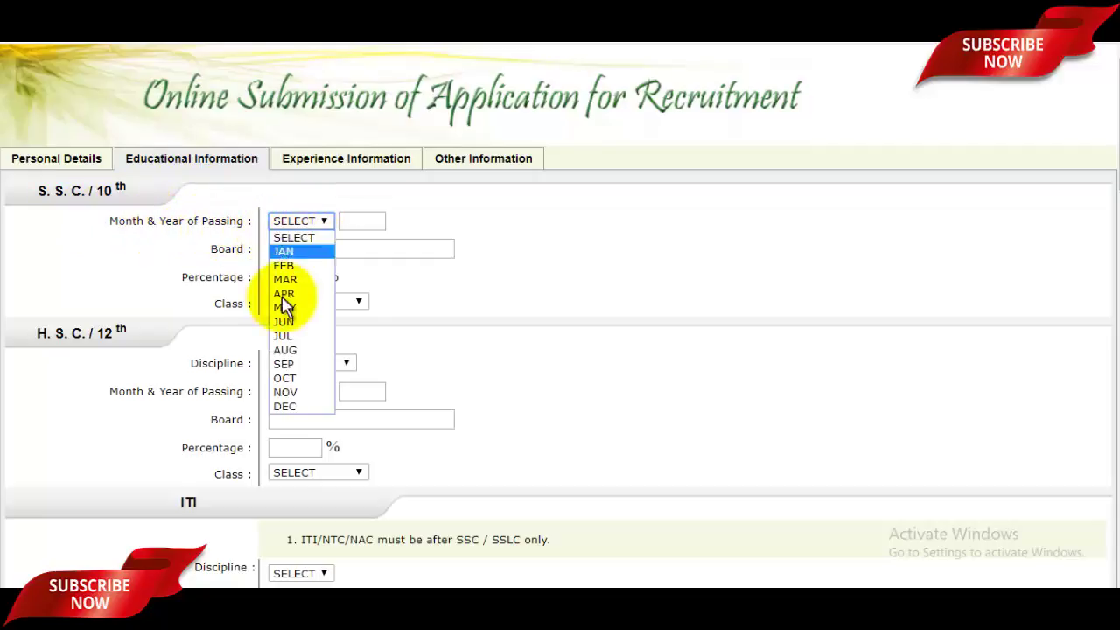
click(292, 337)
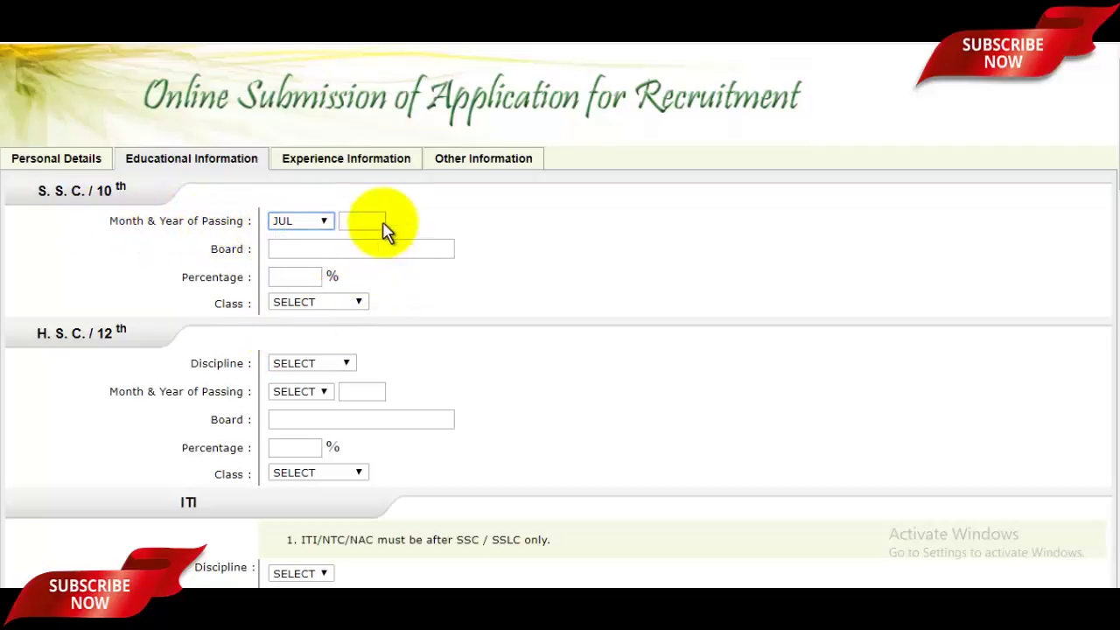
click(381, 221)
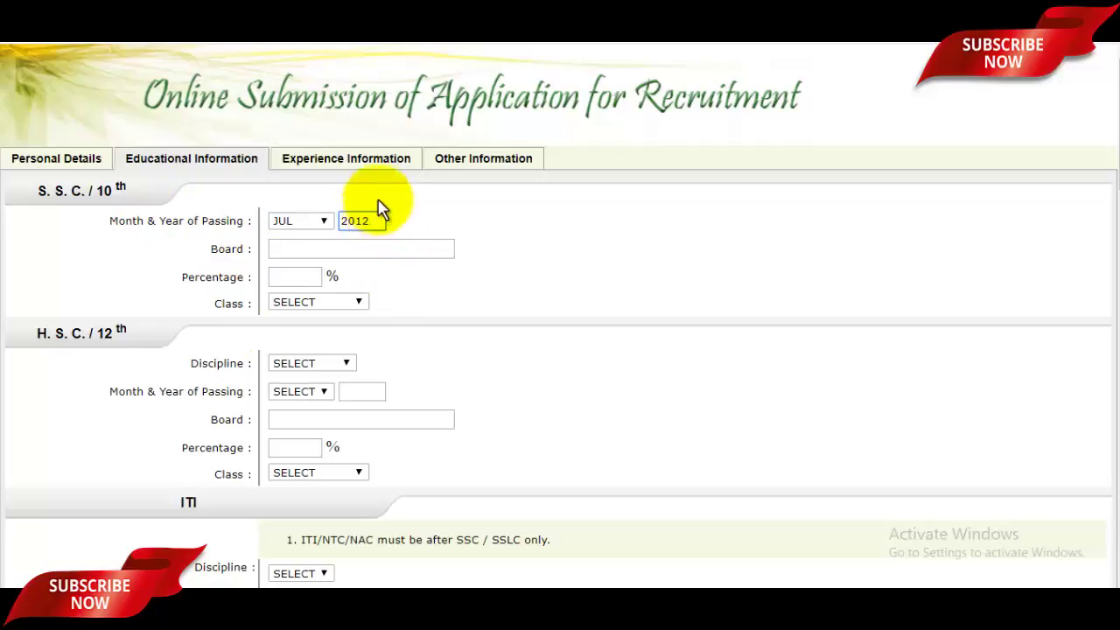
click(360, 253)
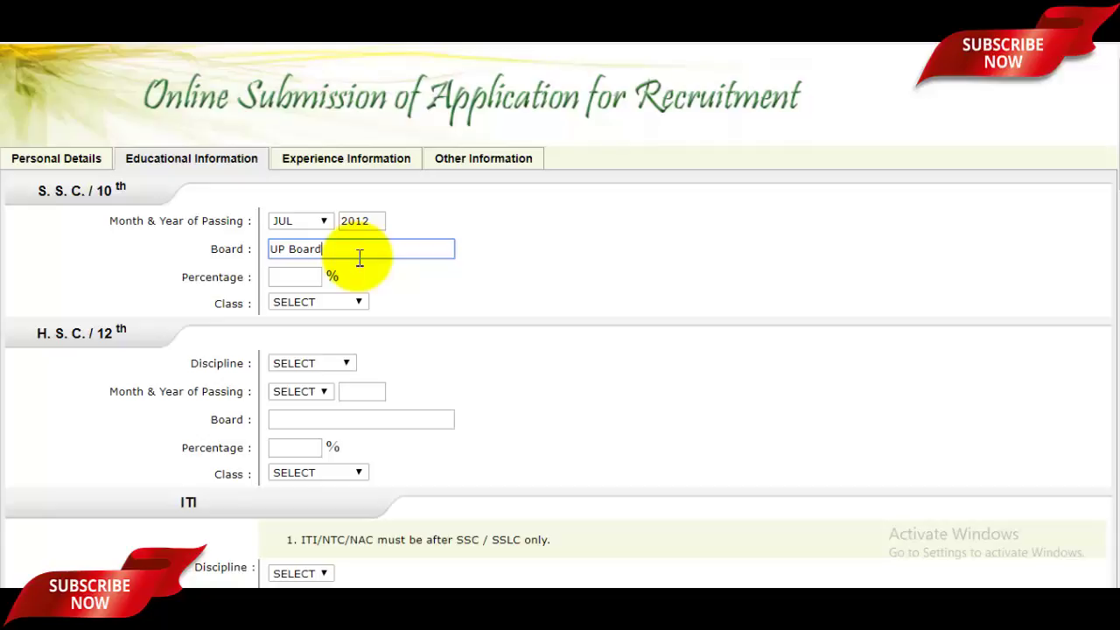
click(305, 275)
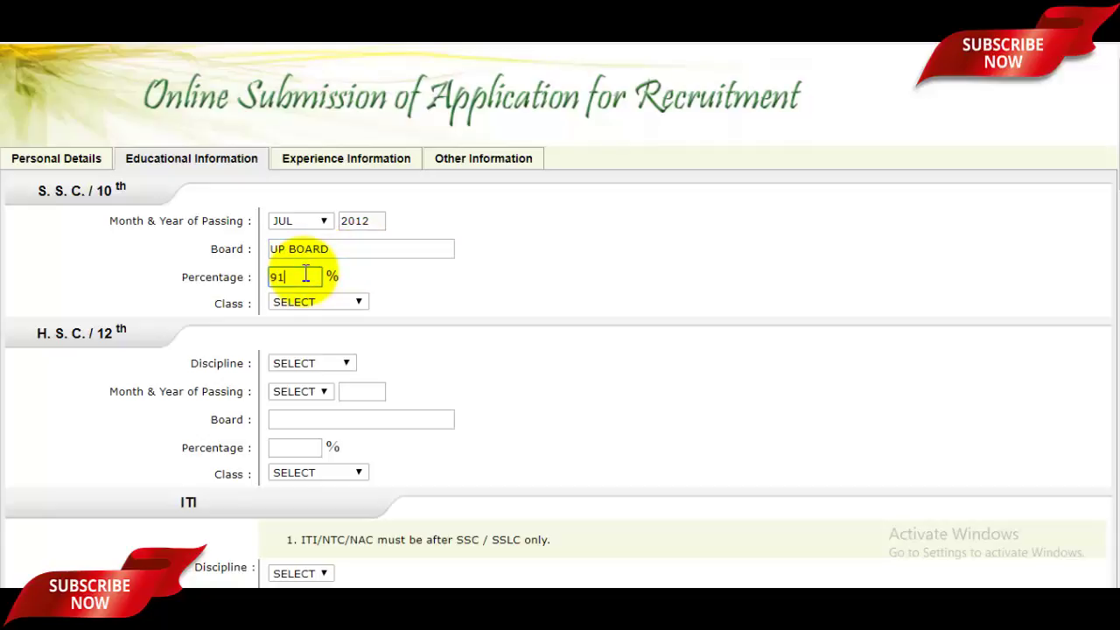
text(91.00)
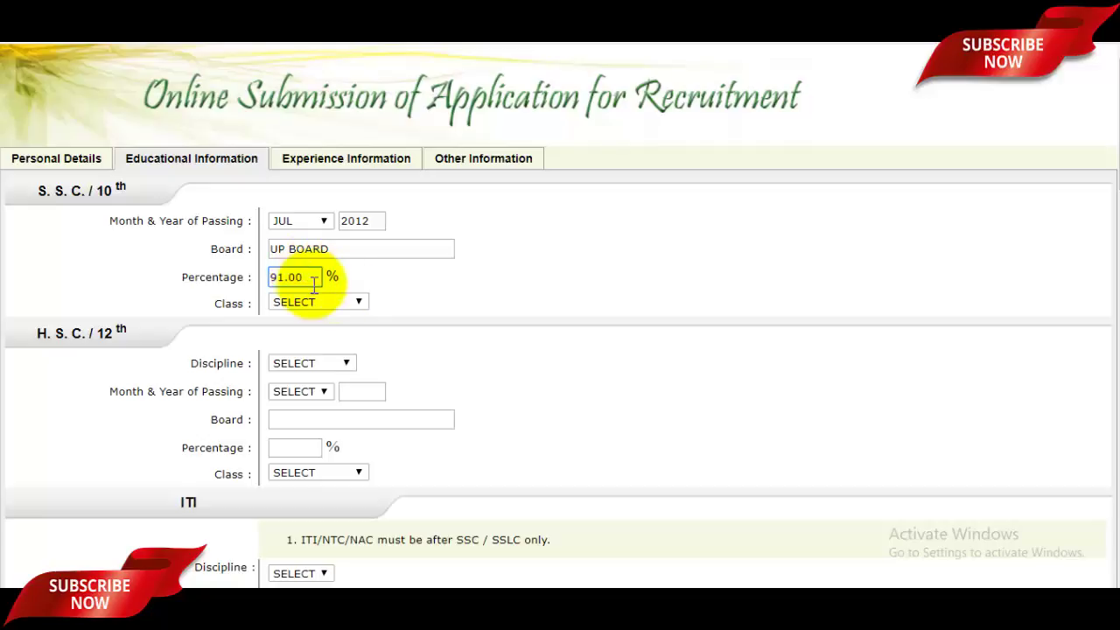
click(320, 306)
click(320, 306)
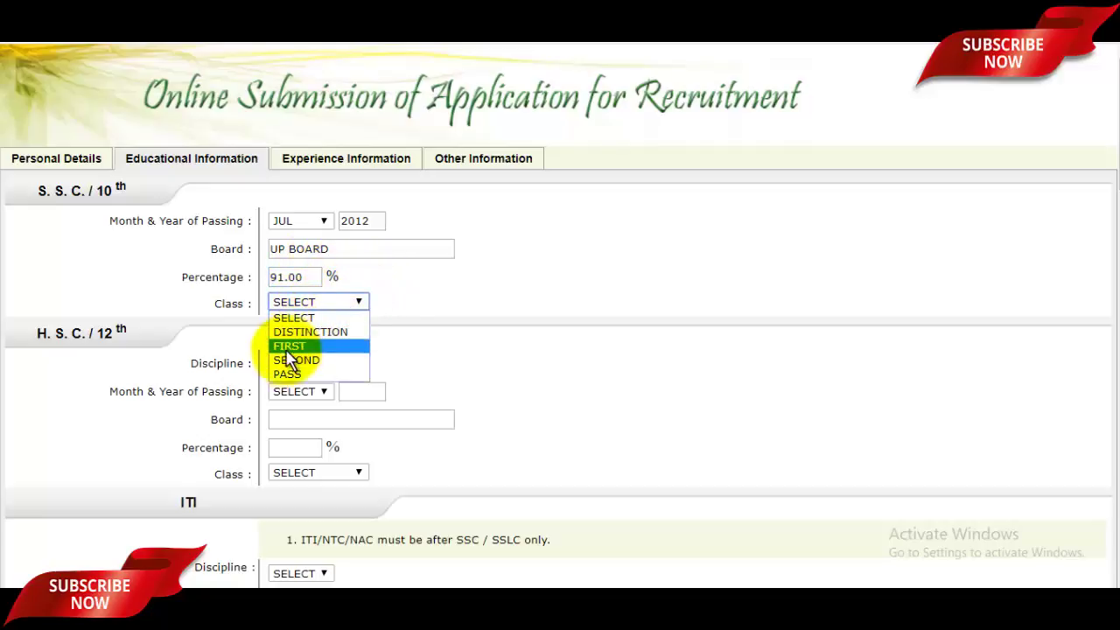
click(293, 331)
Record 12th as SCIENCE, JUL 2014, UP BOARD, 89.00%, class DISTINCTION
scroll(391, 331, down, 1)
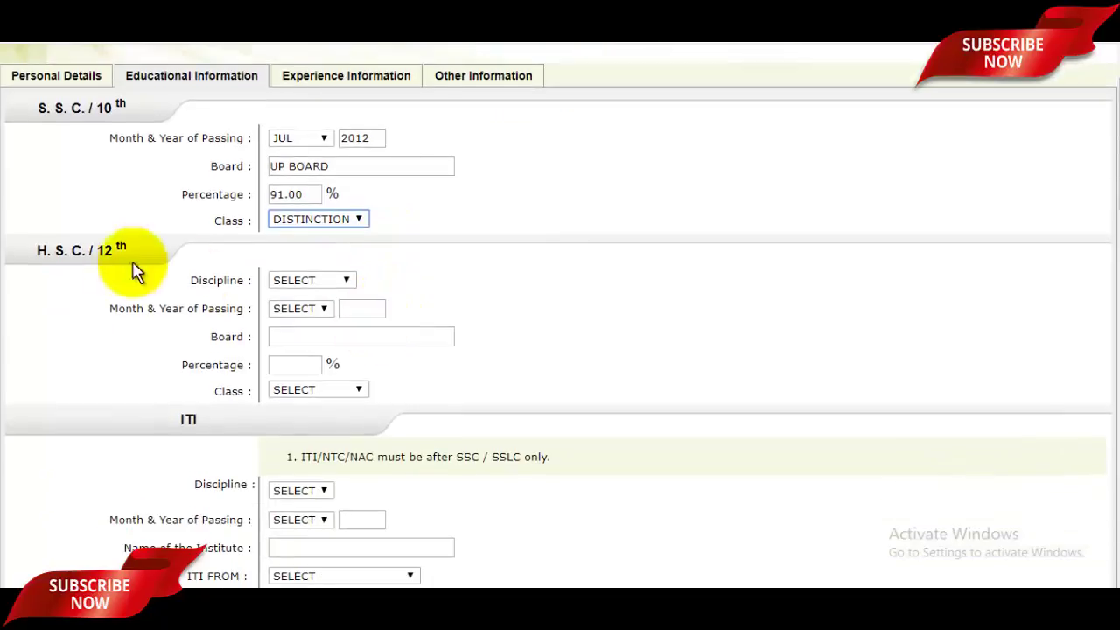
click(290, 281)
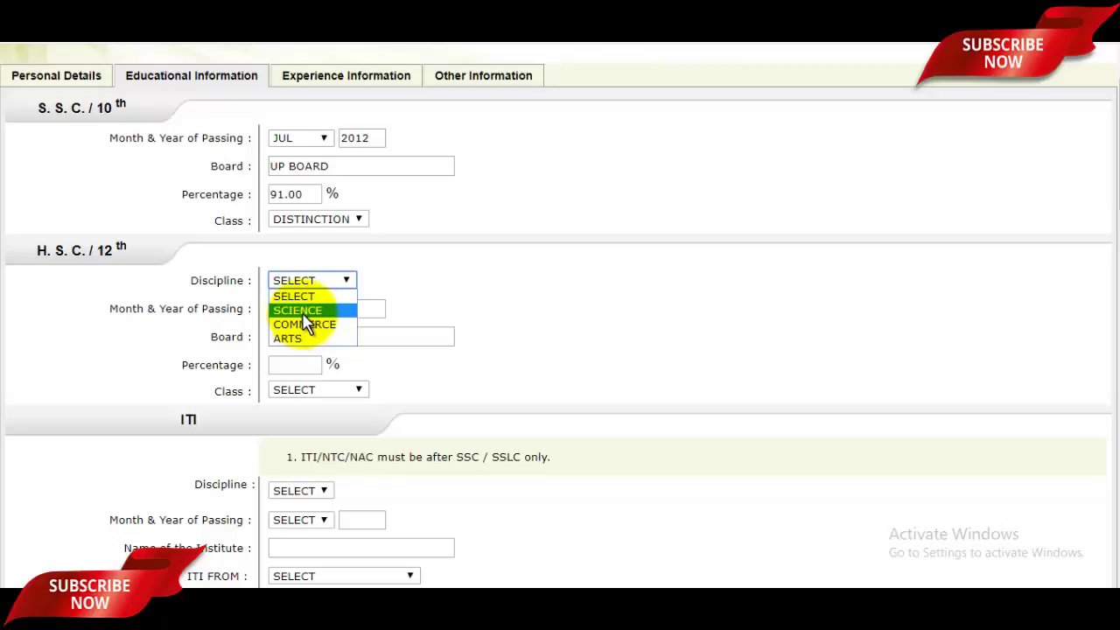
click(302, 313)
click(300, 310)
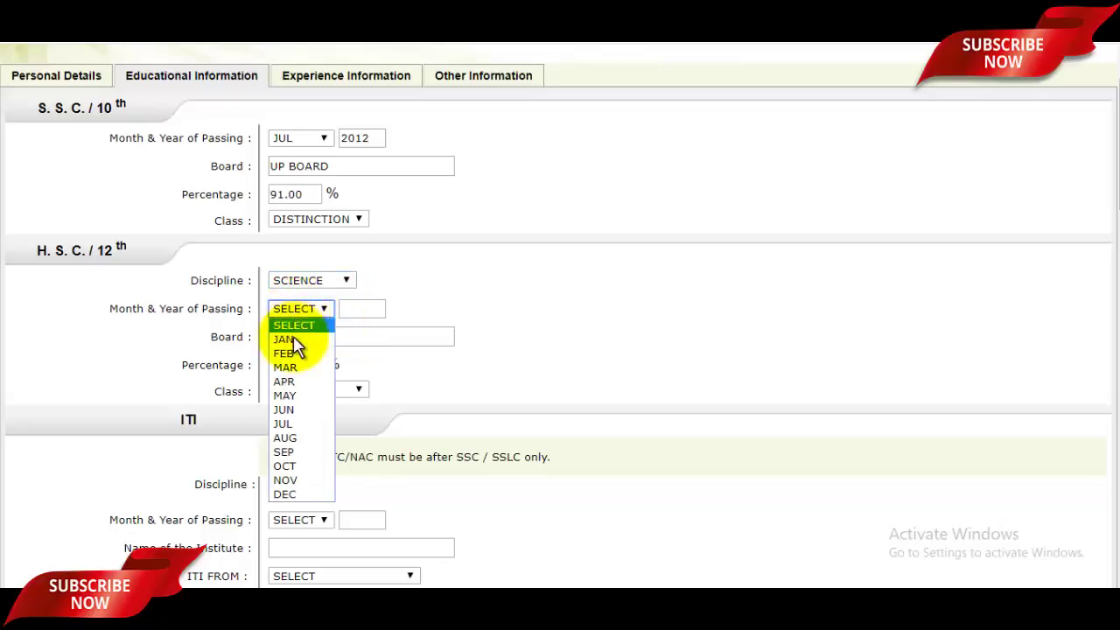
click(289, 426)
click(359, 310)
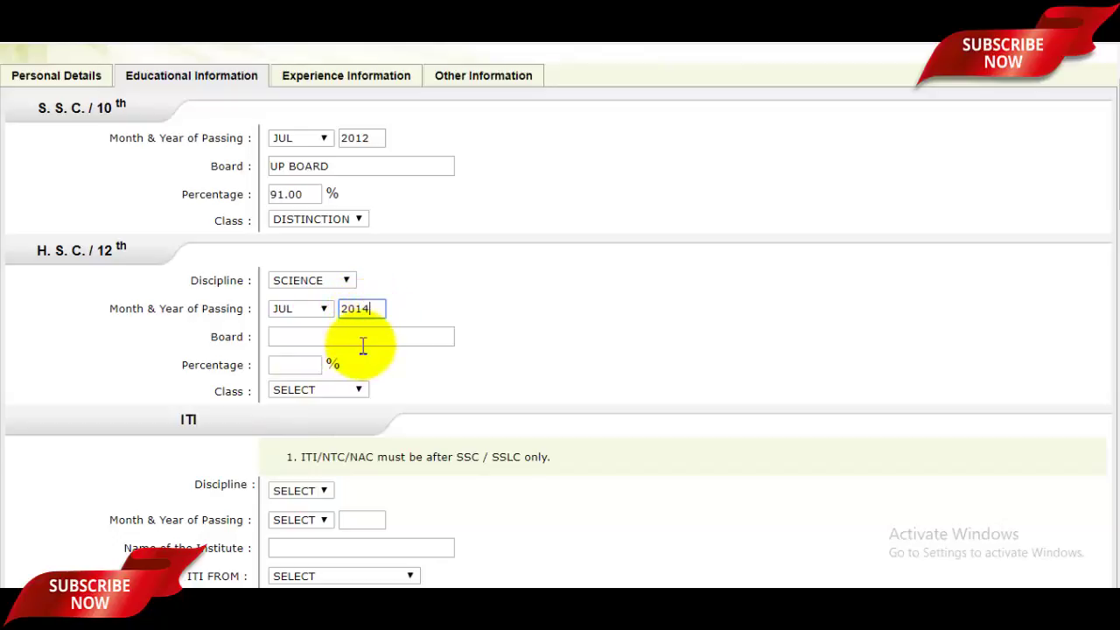
click(363, 339)
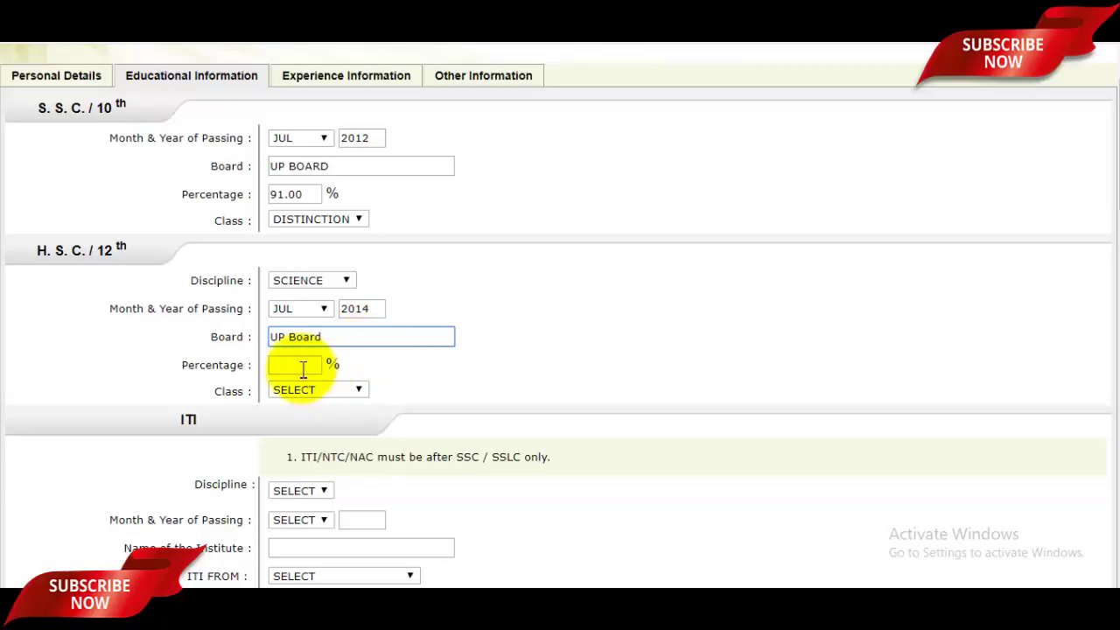
click(297, 366)
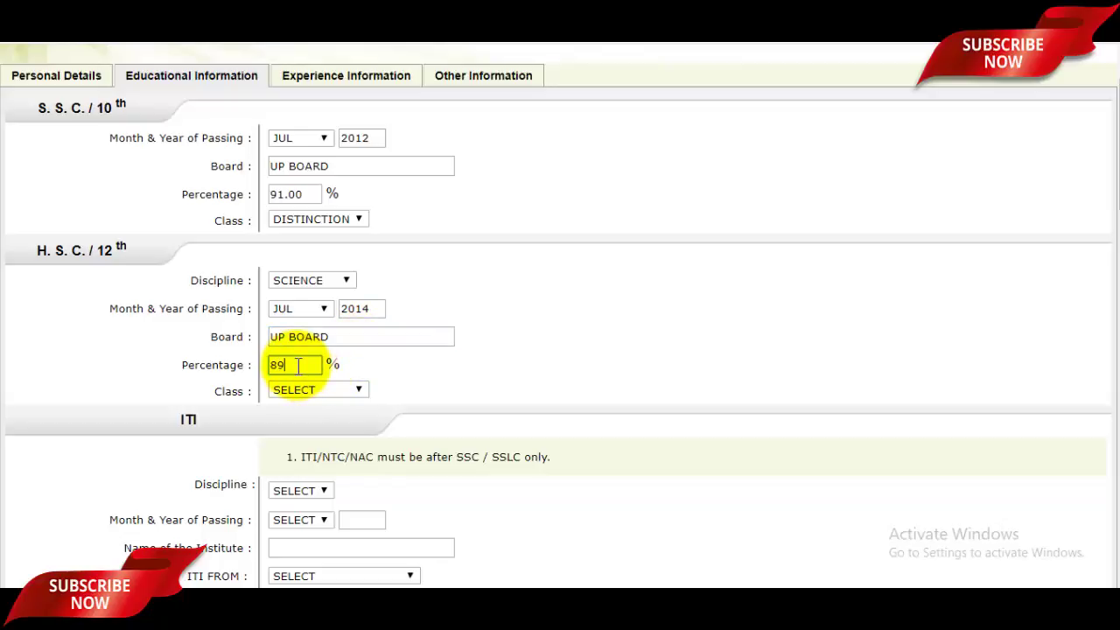
text(89.00)
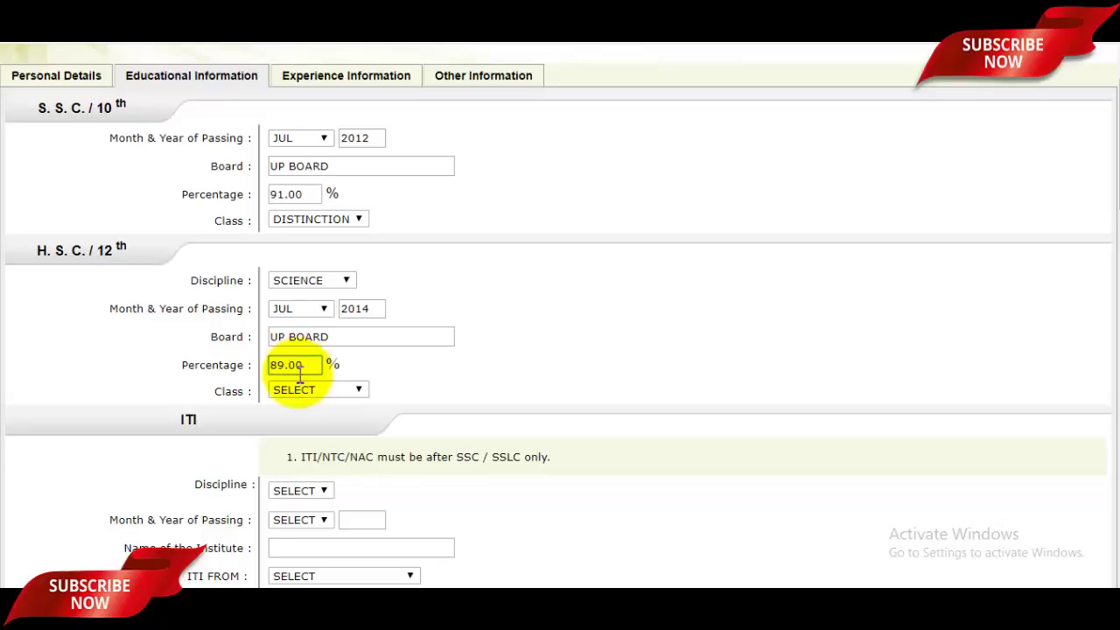
click(302, 391)
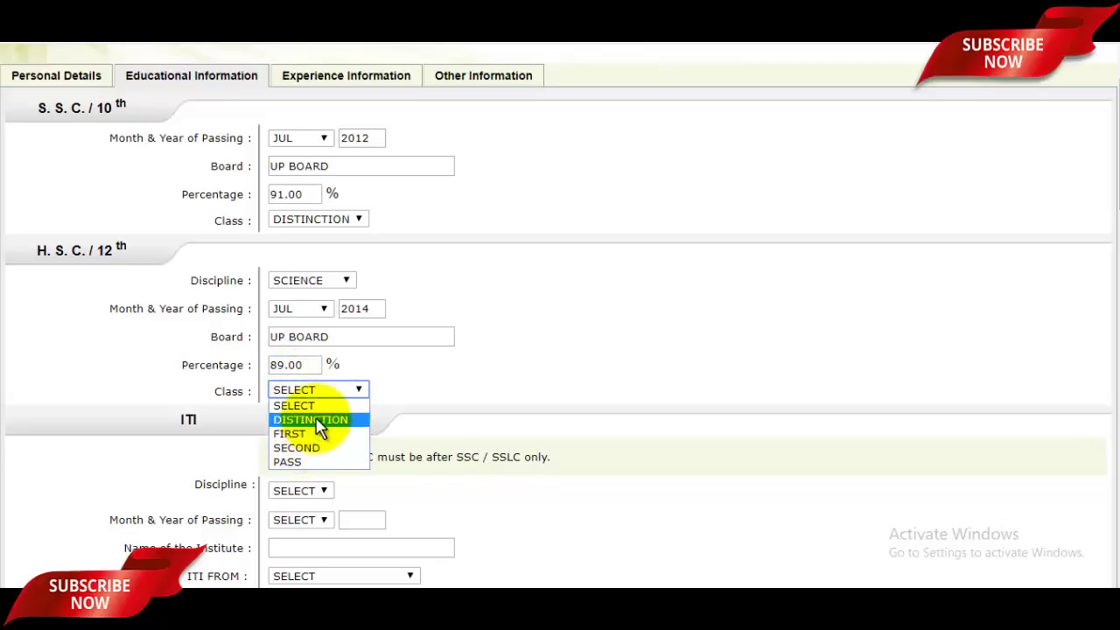
click(316, 420)
scroll(337, 407, down, 2)
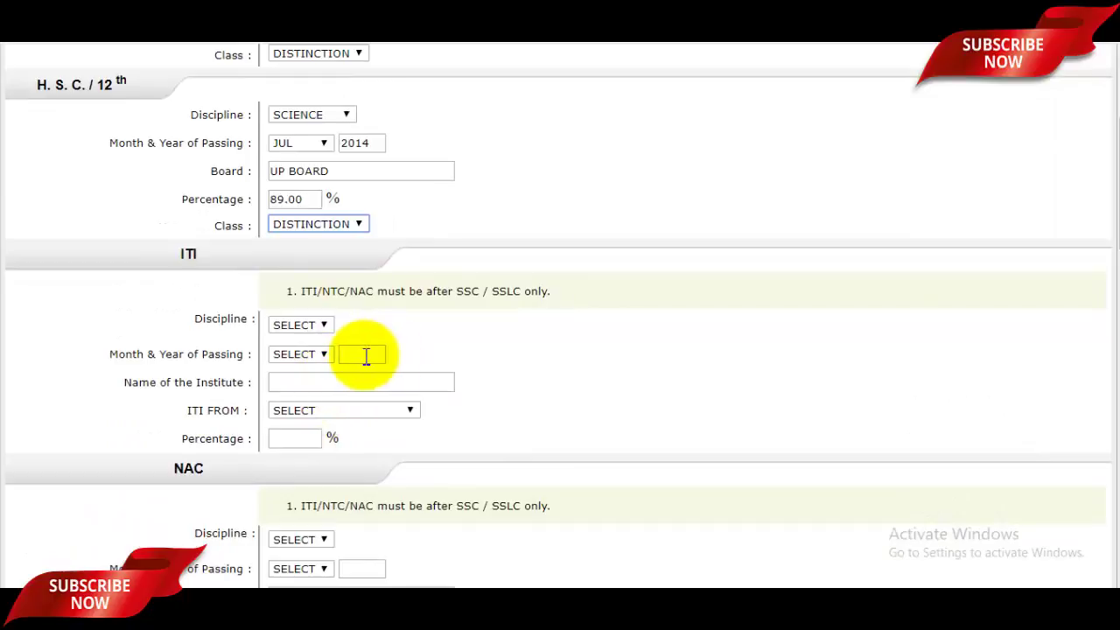
Record ITI as FITTER, AUG 2017, institute CCSU, from UTTAR PRADESH, 93.00%
click(314, 326)
click(285, 355)
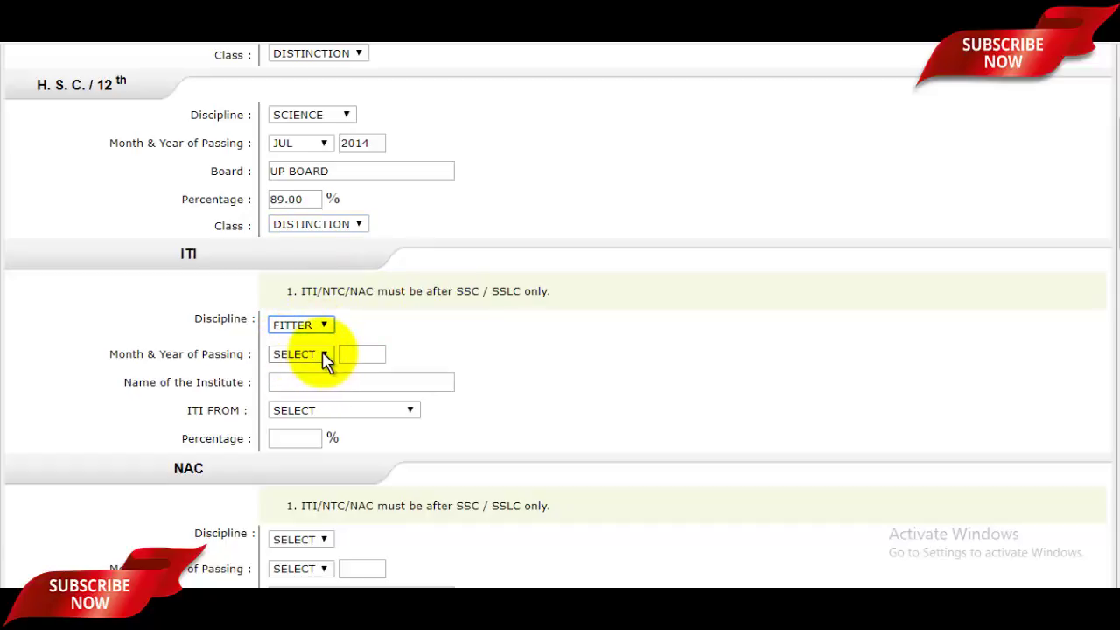
click(325, 361)
click(289, 483)
click(362, 355)
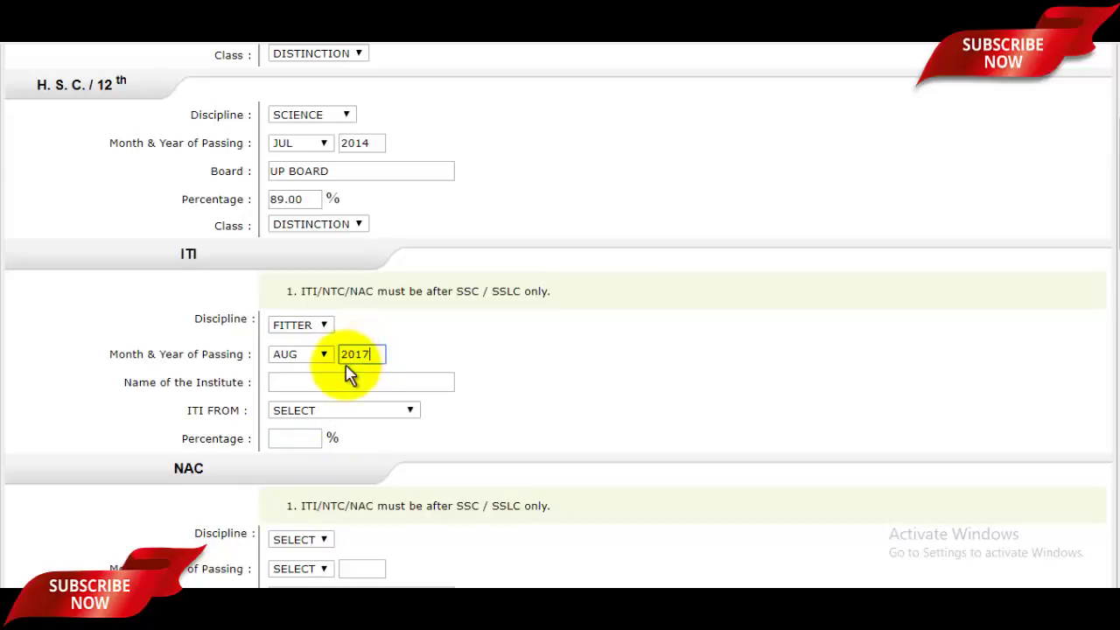
click(338, 385)
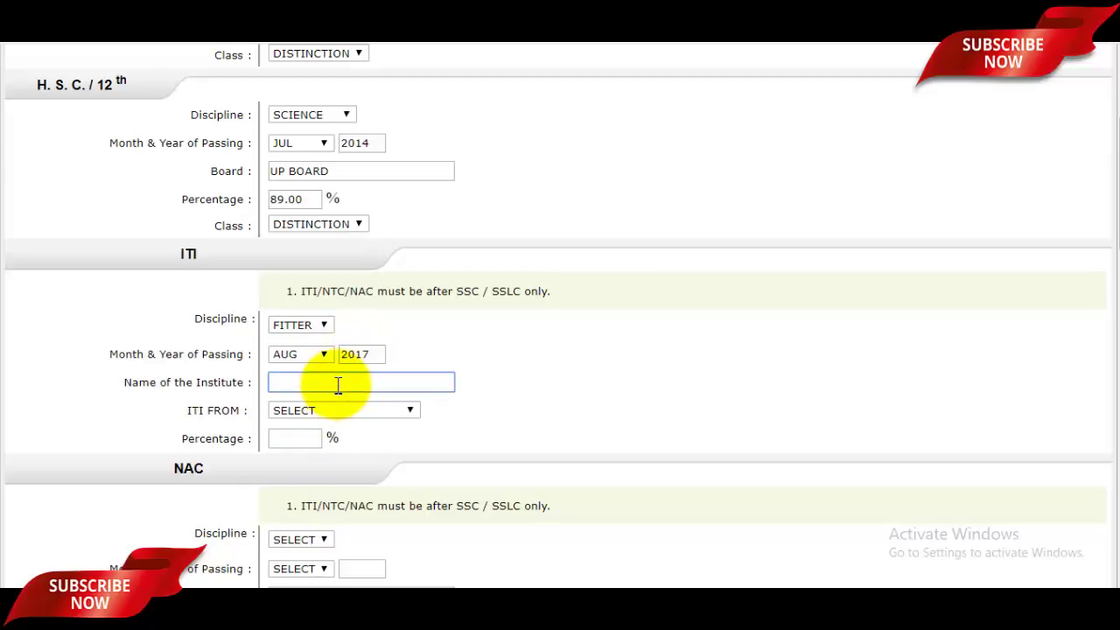
text(CCSU)
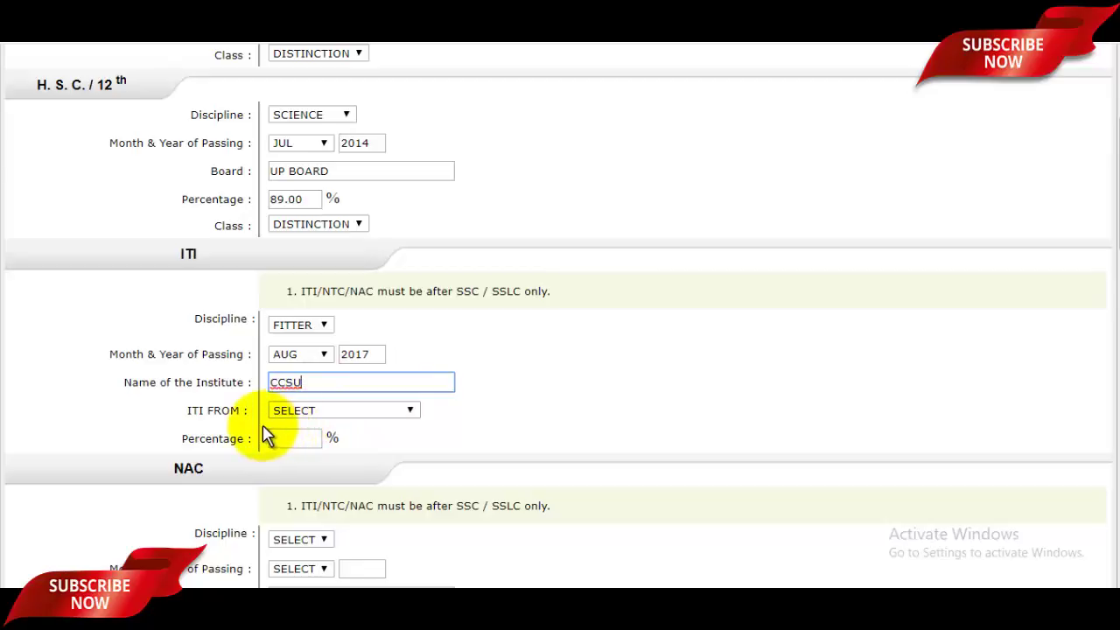
click(337, 412)
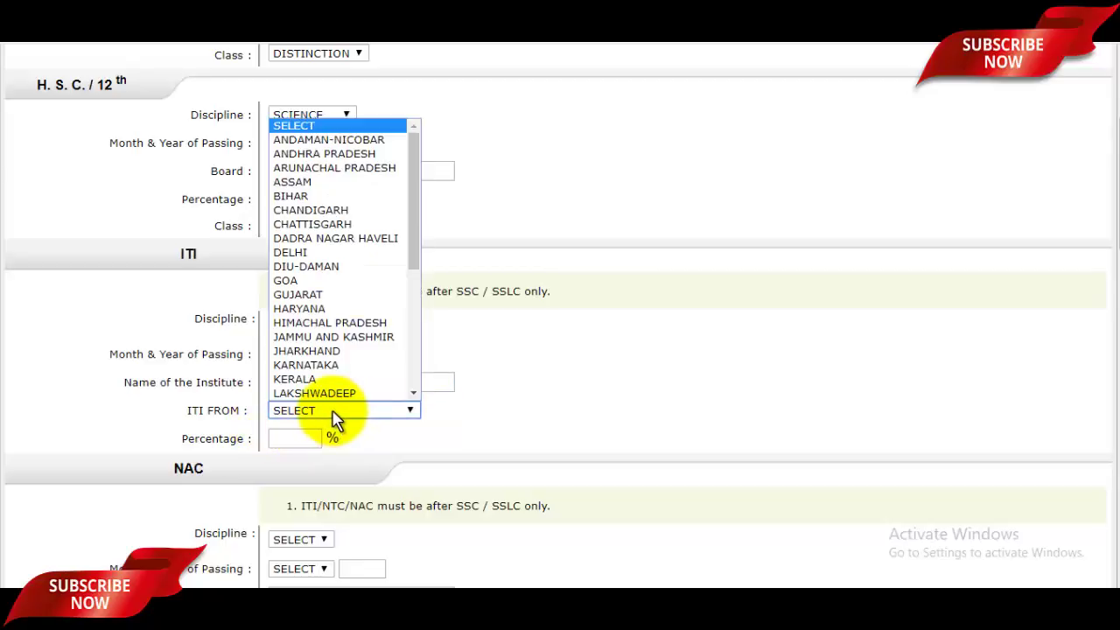
scroll(370, 245, down, 6)
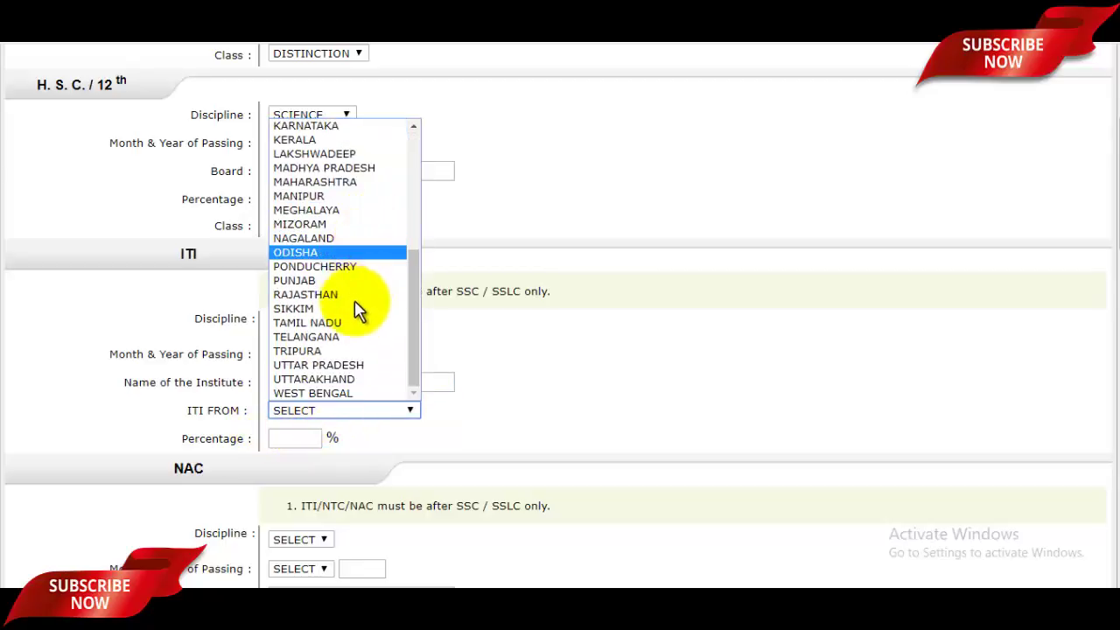
click(333, 365)
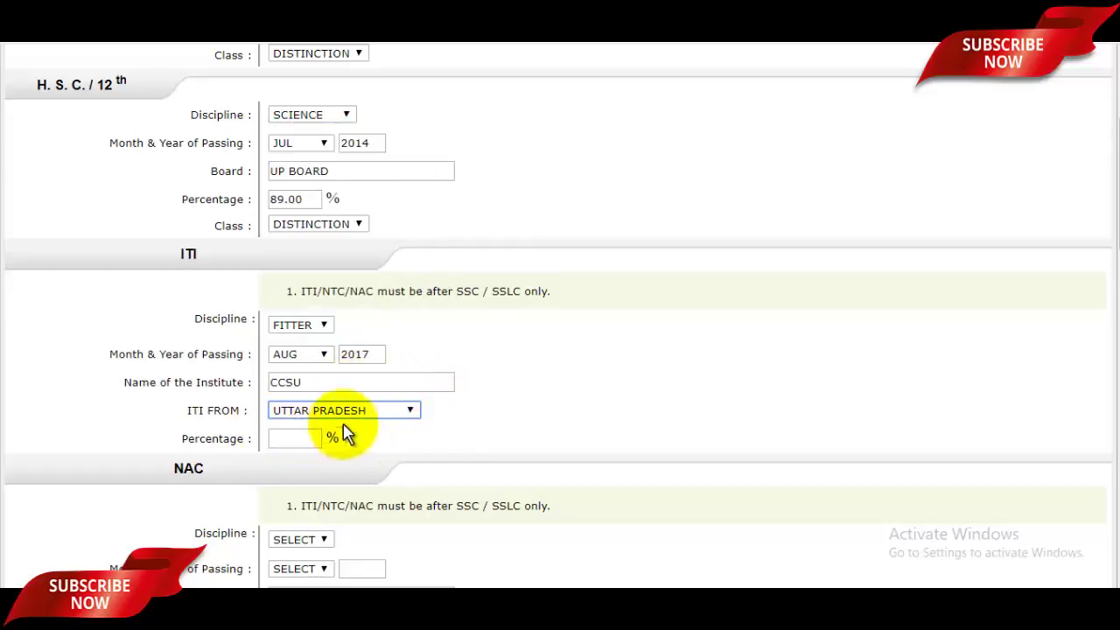
click(293, 434)
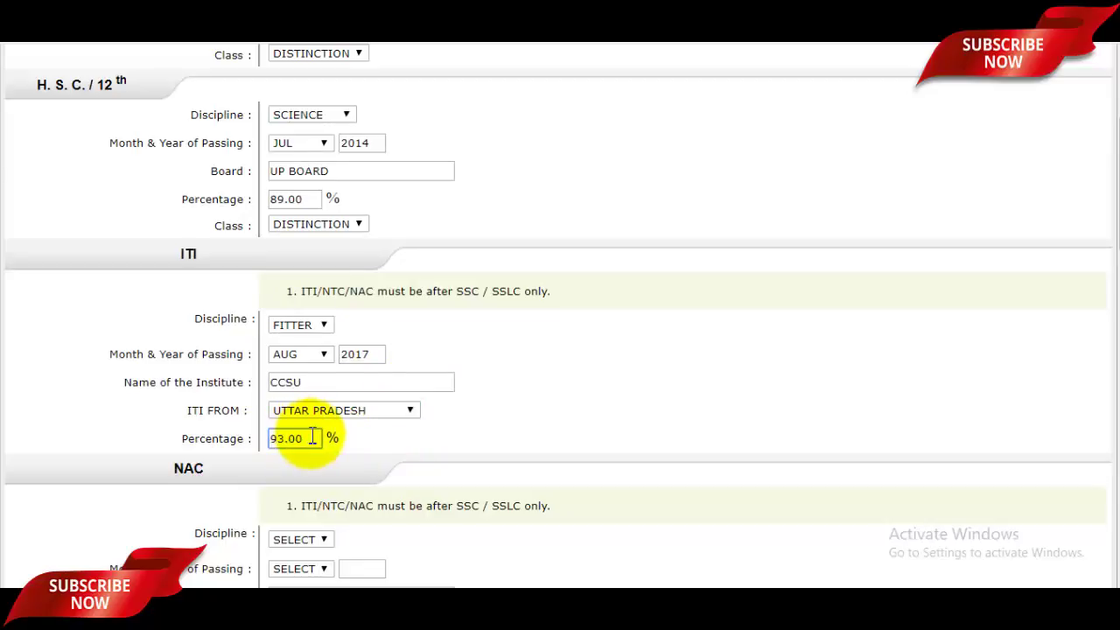
scroll(302, 434, down, 3)
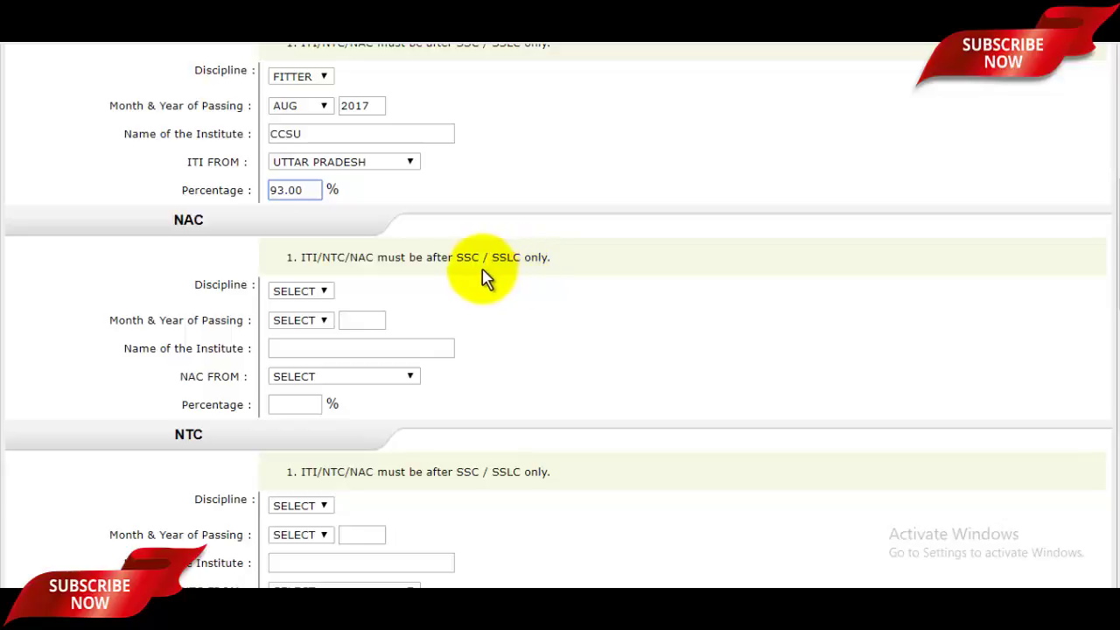
click(317, 292)
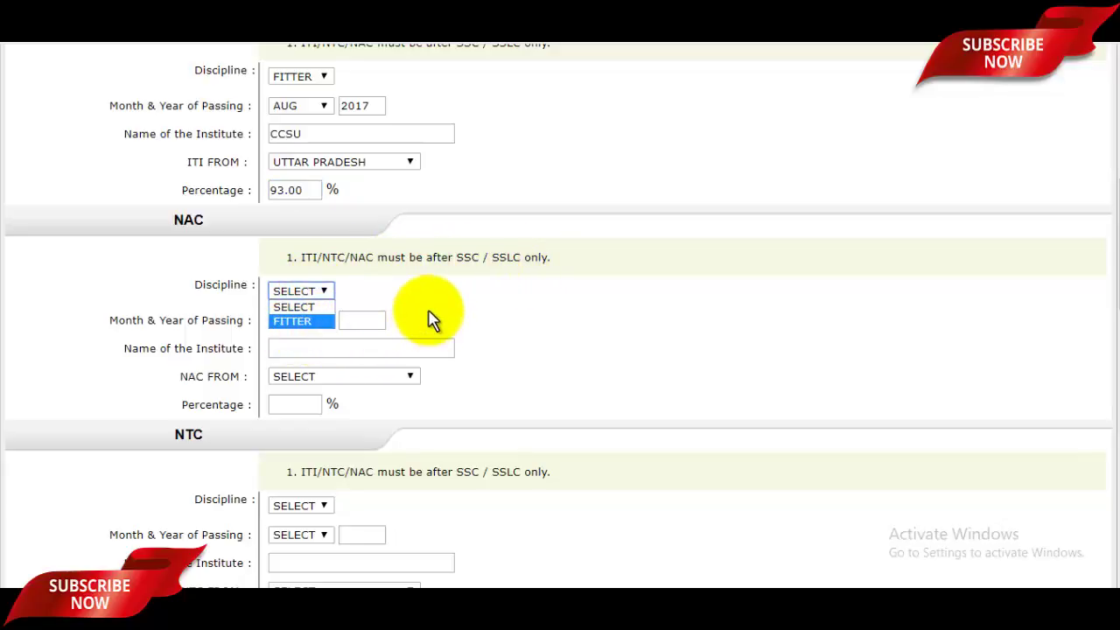
click(357, 321)
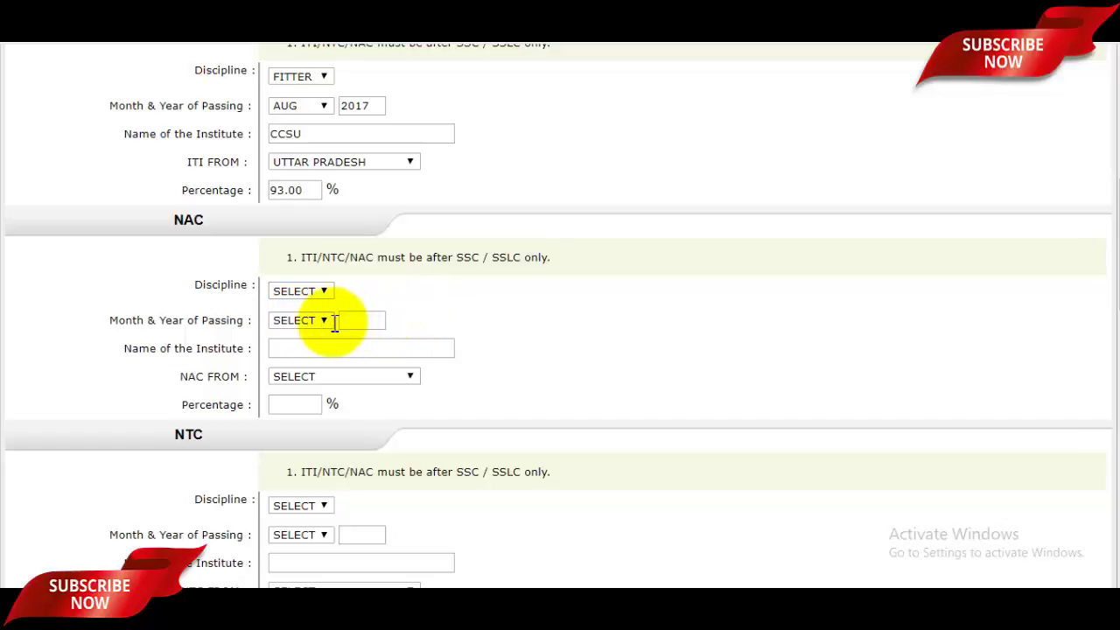
click(356, 347)
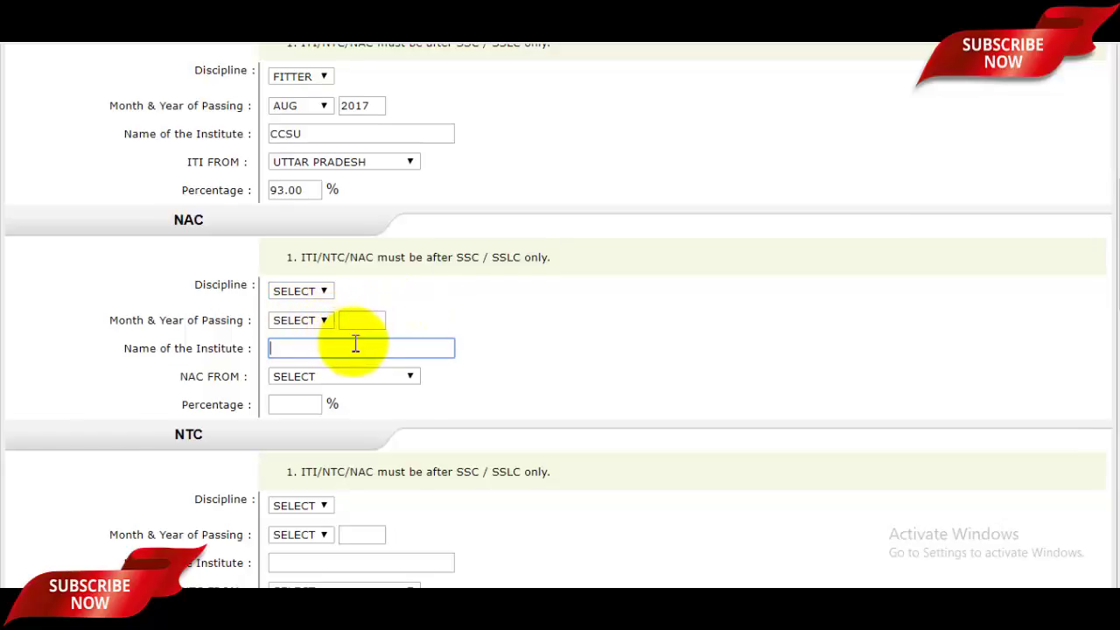
scroll(355, 347, down, 2)
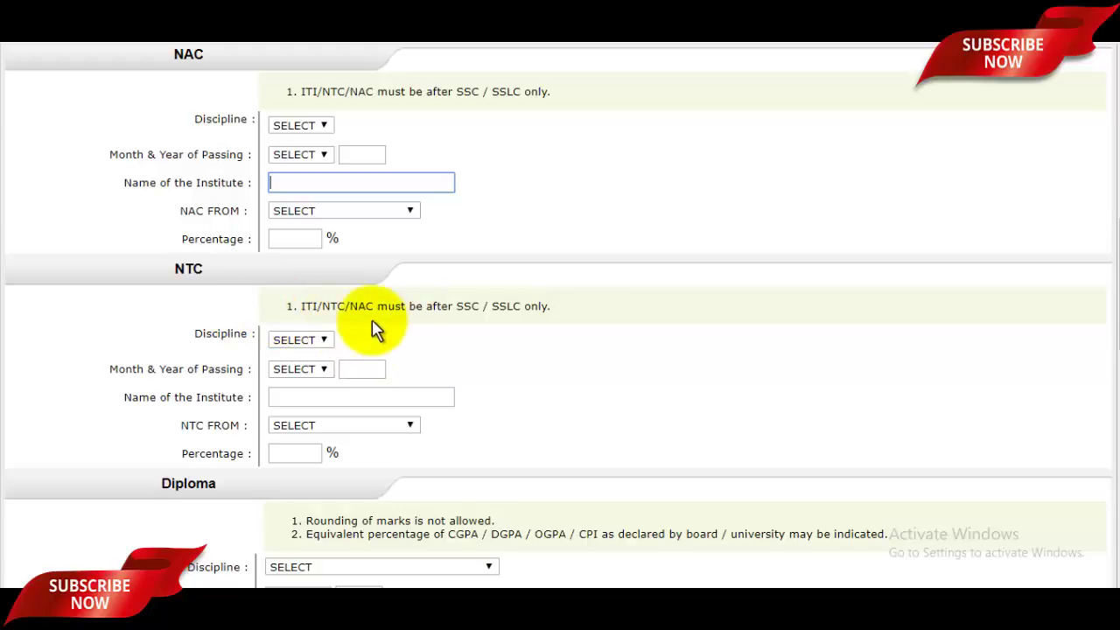
scroll(350, 415, down, 2)
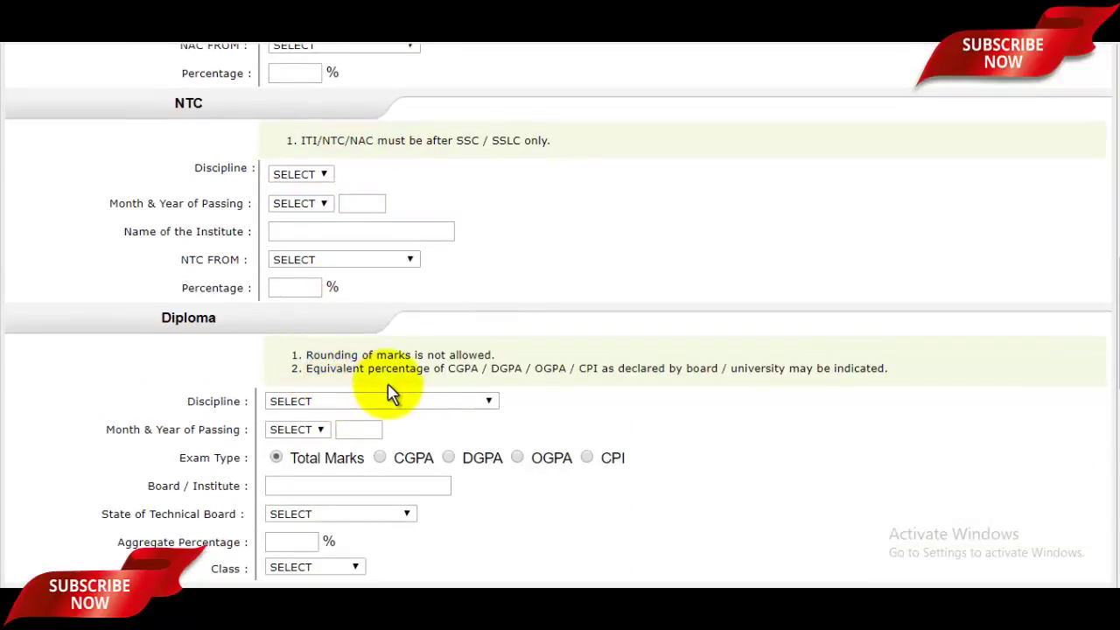
scroll(393, 400, down, 1)
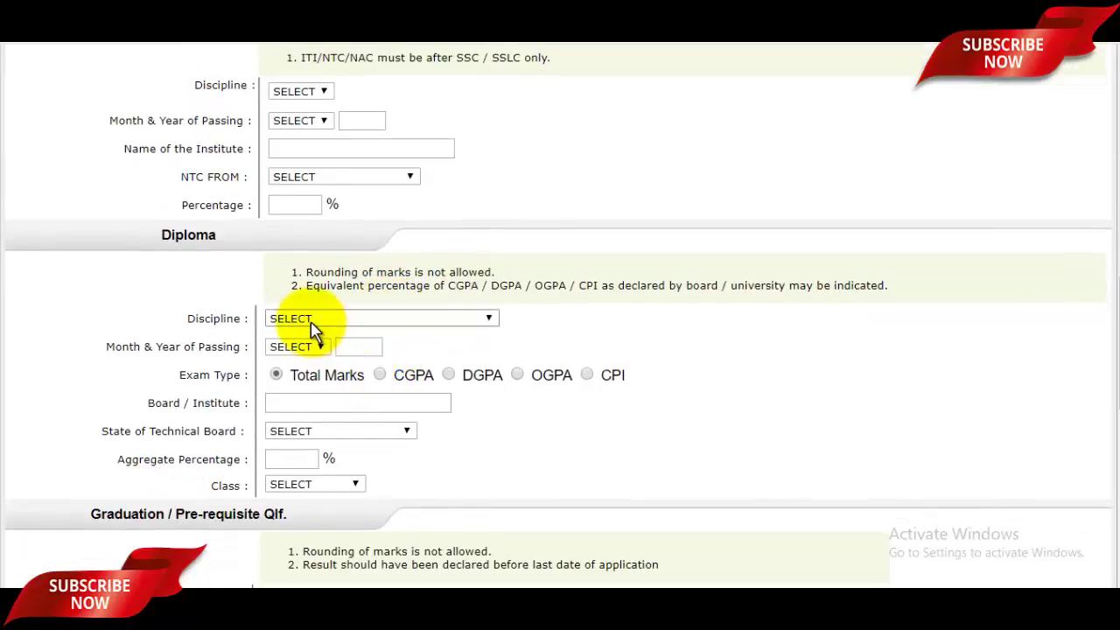
click(317, 320)
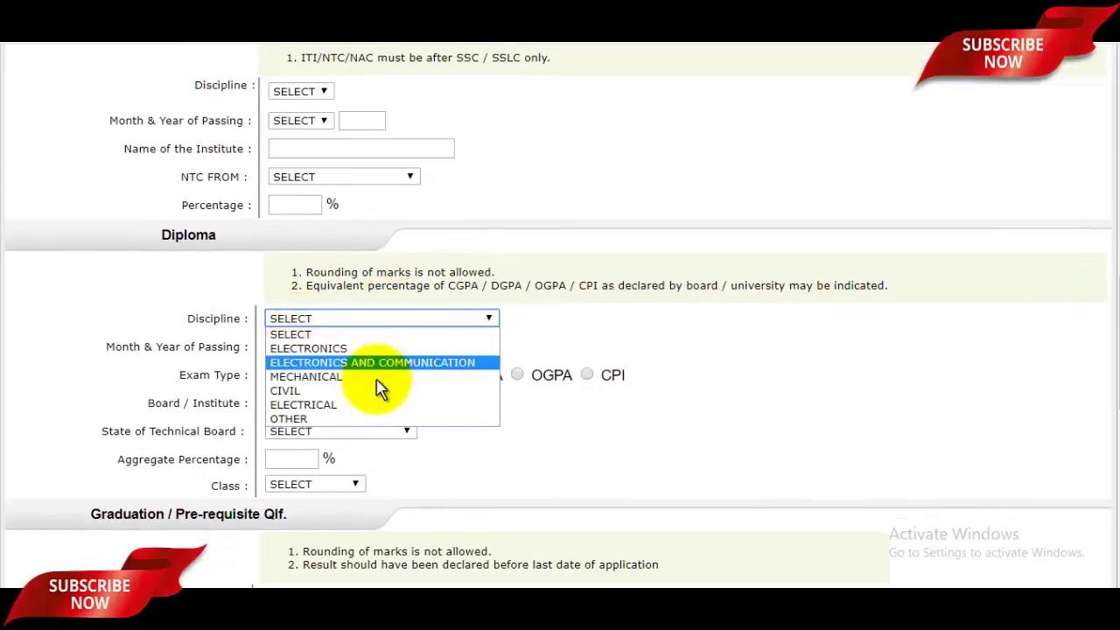
click(604, 363)
scroll(464, 315, down, 1)
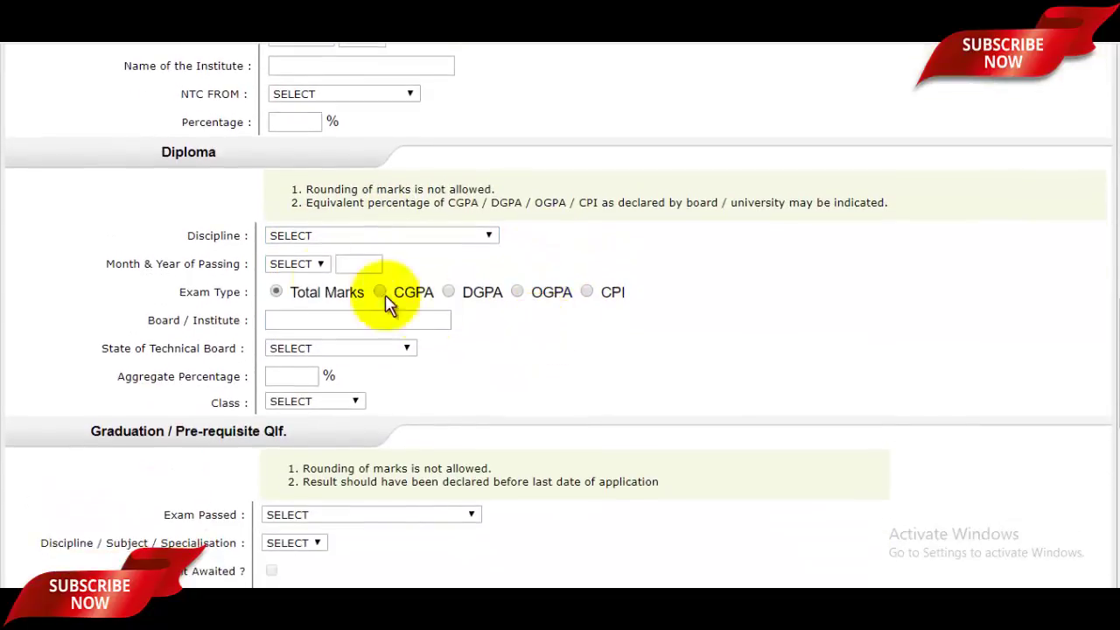
click(273, 290)
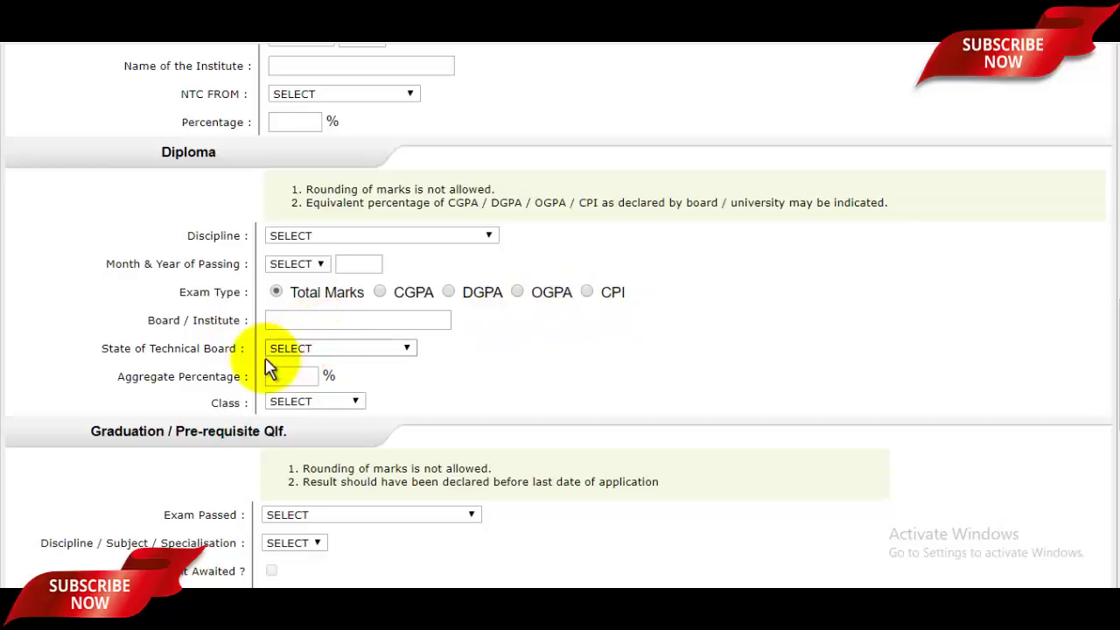
click(338, 350)
click(601, 354)
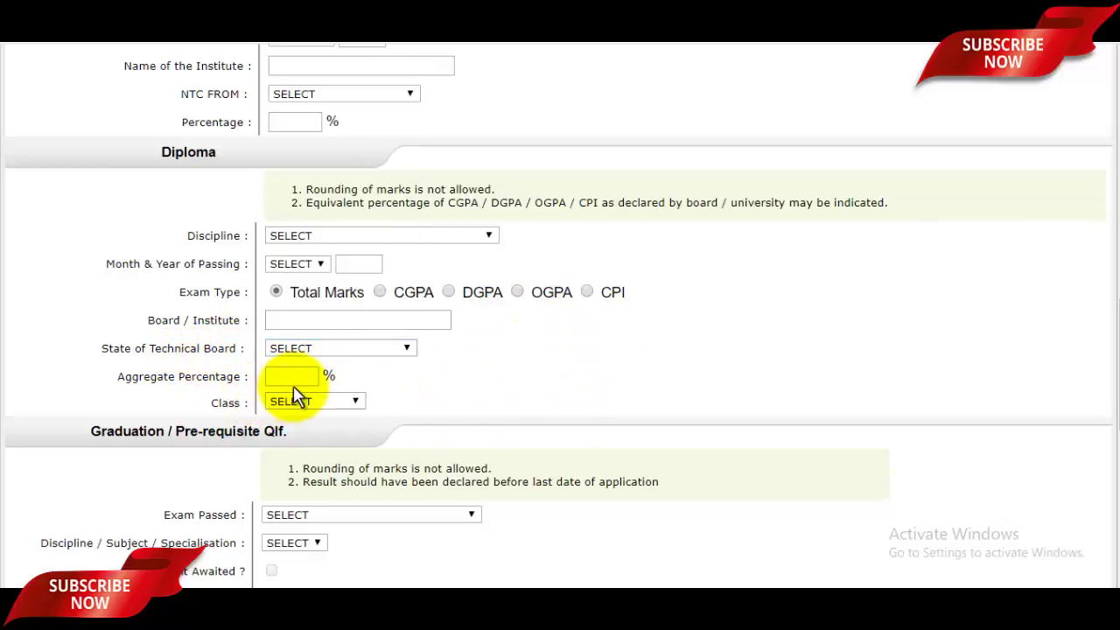
click(318, 402)
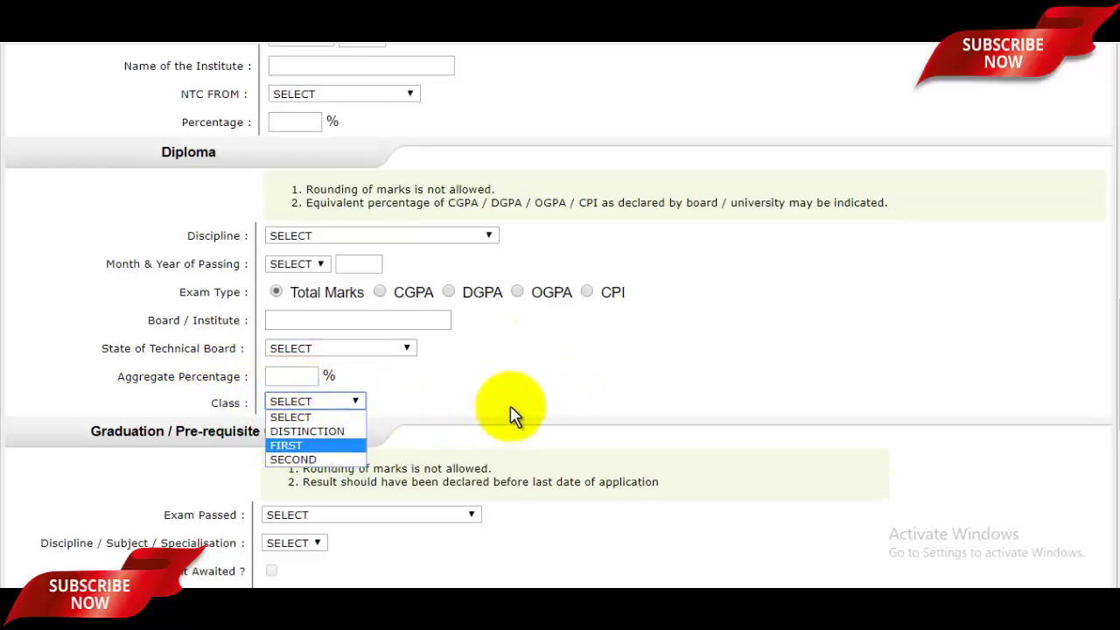
click(507, 409)
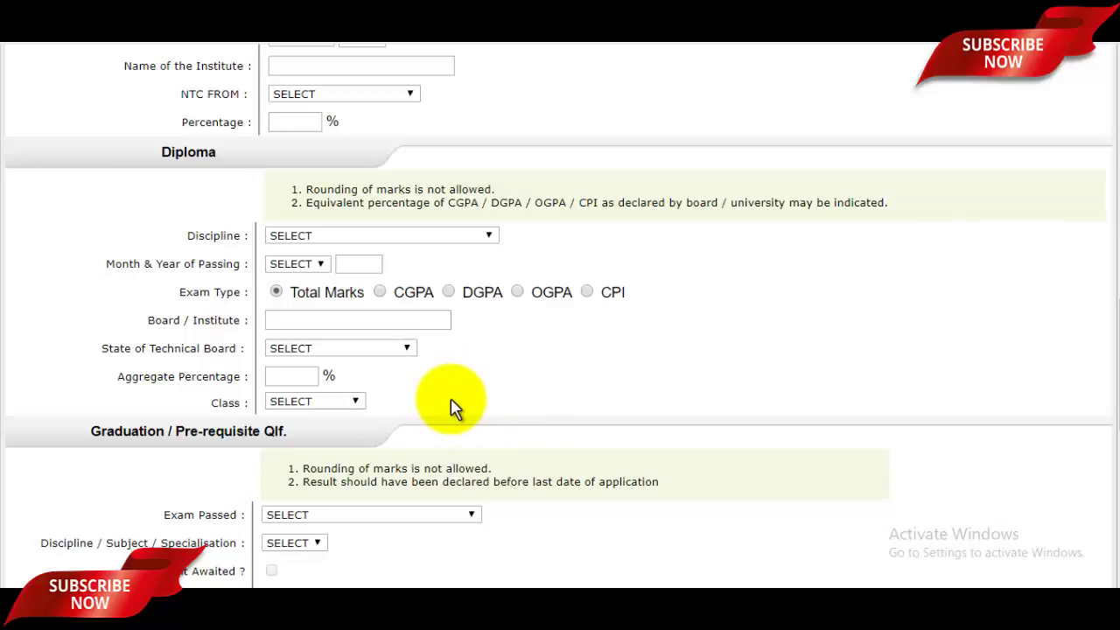
scroll(450, 405, down, 2)
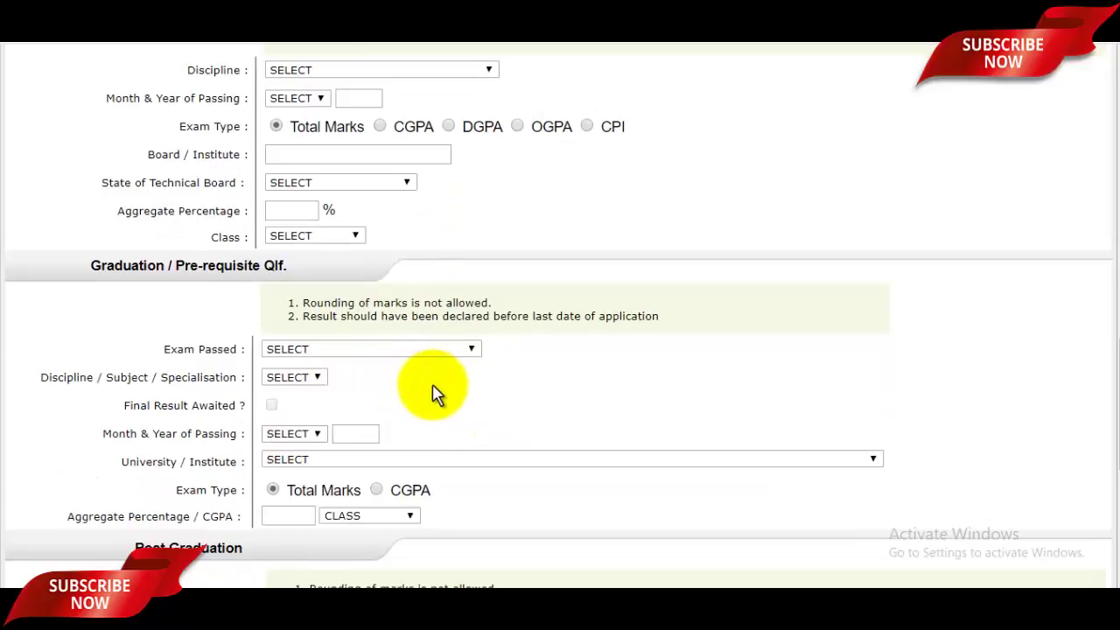
scroll(425, 400, down, 2)
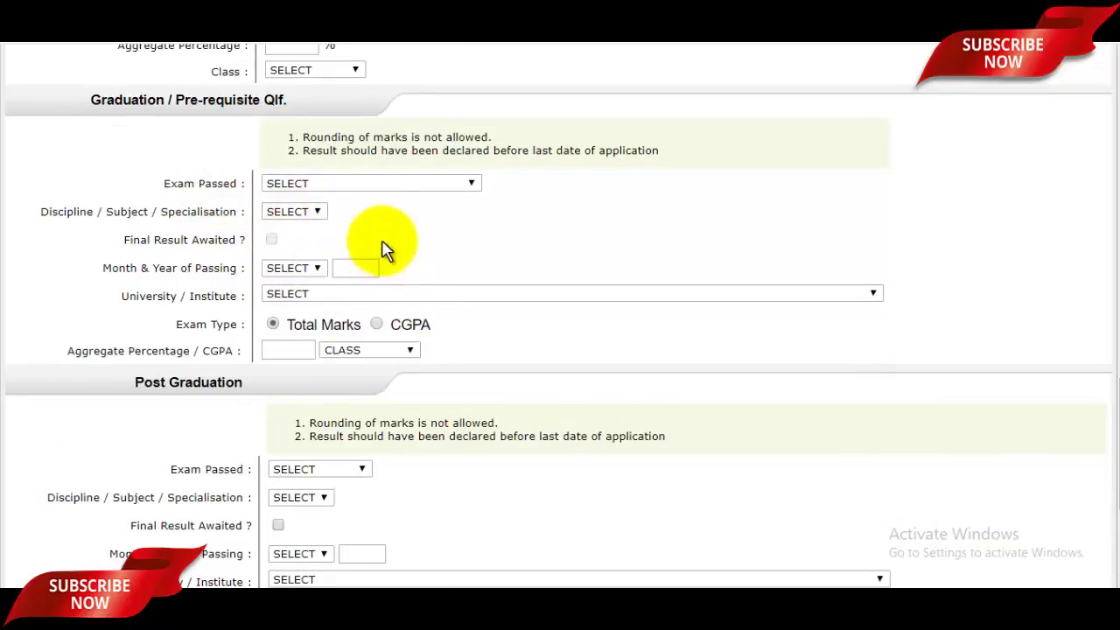
scroll(504, 275, down, 2)
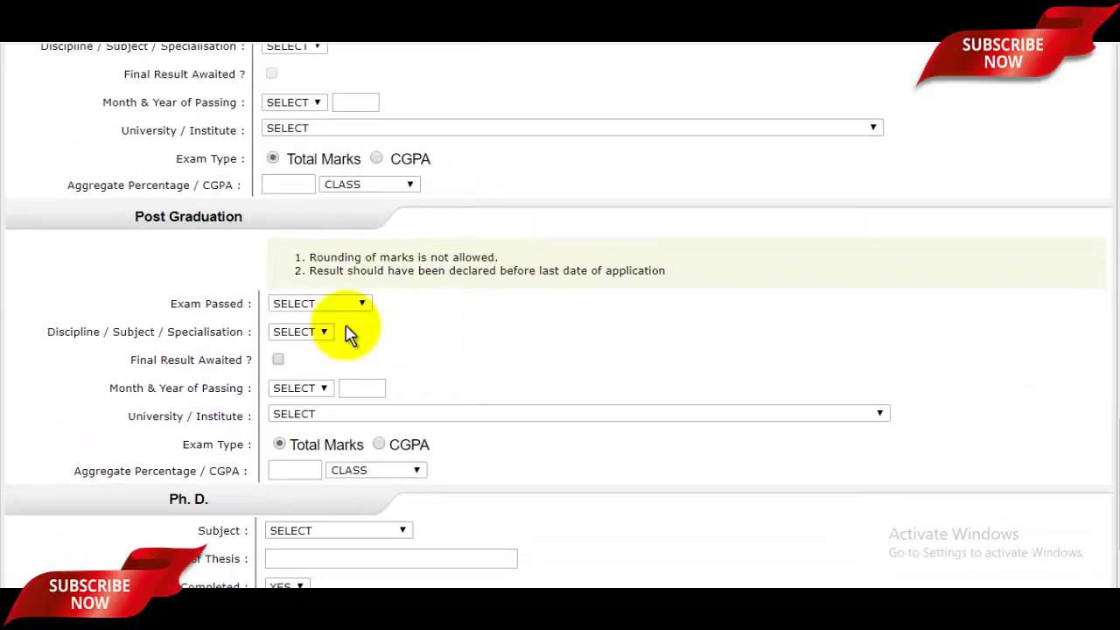
scroll(358, 370, down, 1)
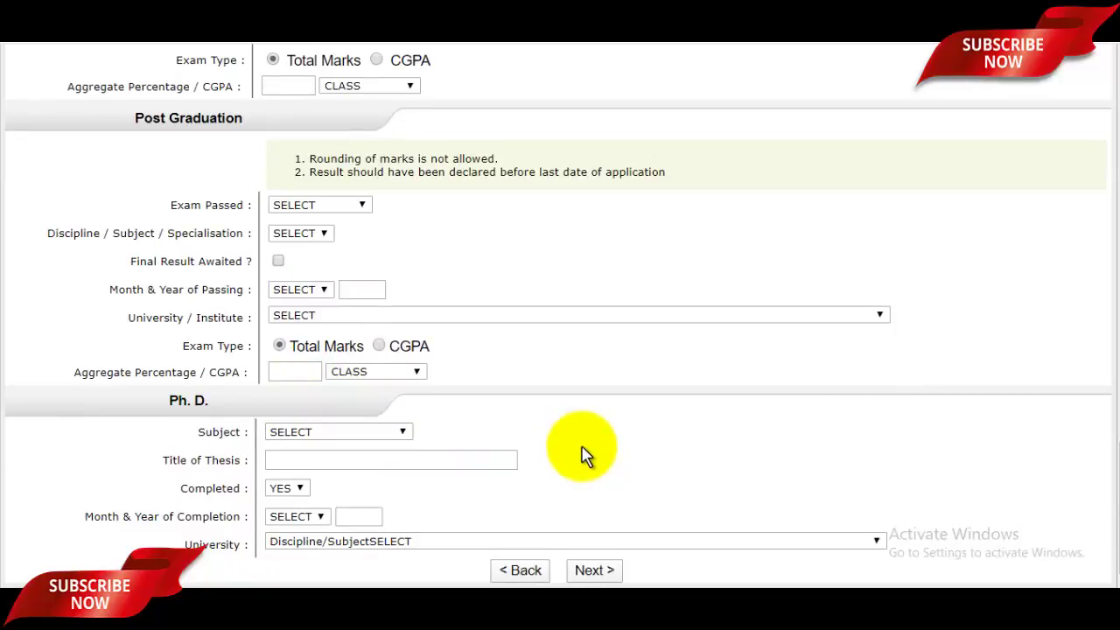
scroll(586, 455, up, 15)
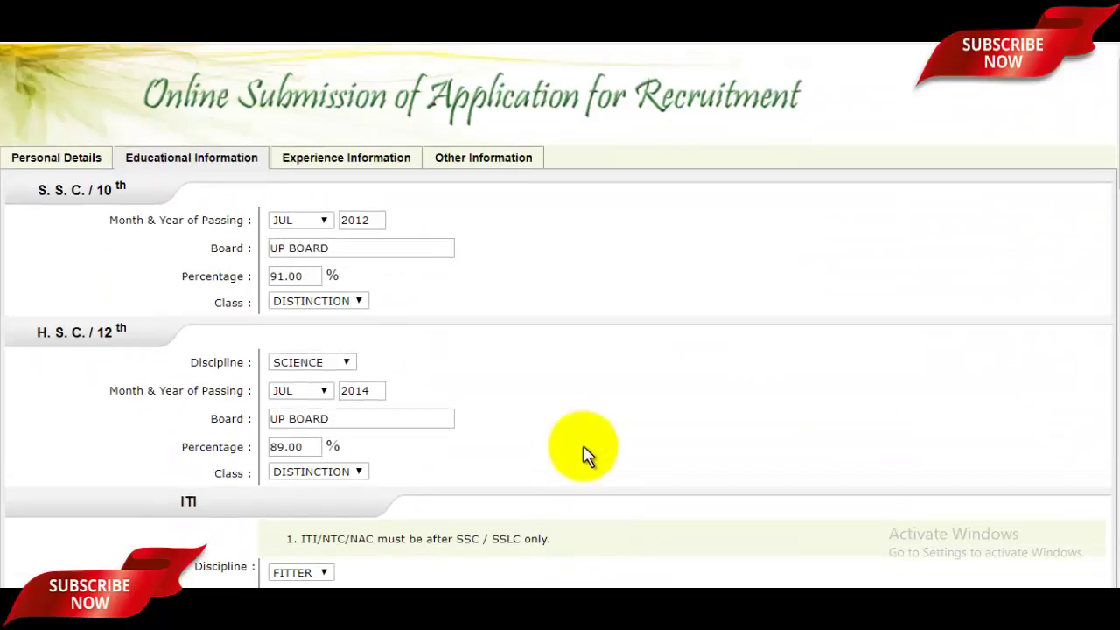
scroll(586, 454, down, 15)
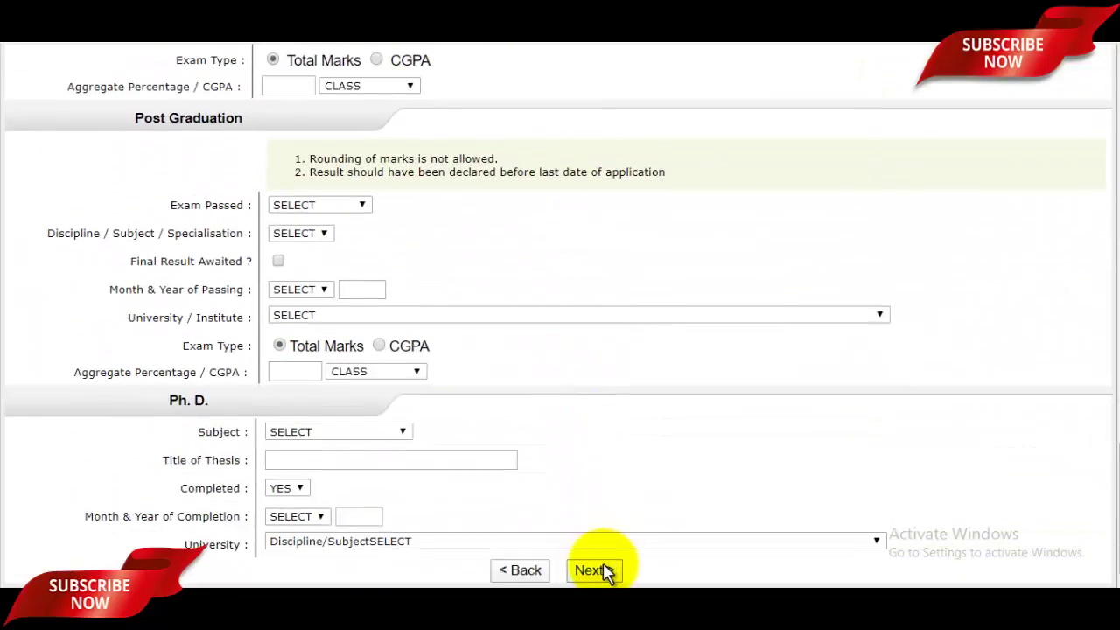
Advance past the experience section to the Other Information page
click(594, 570)
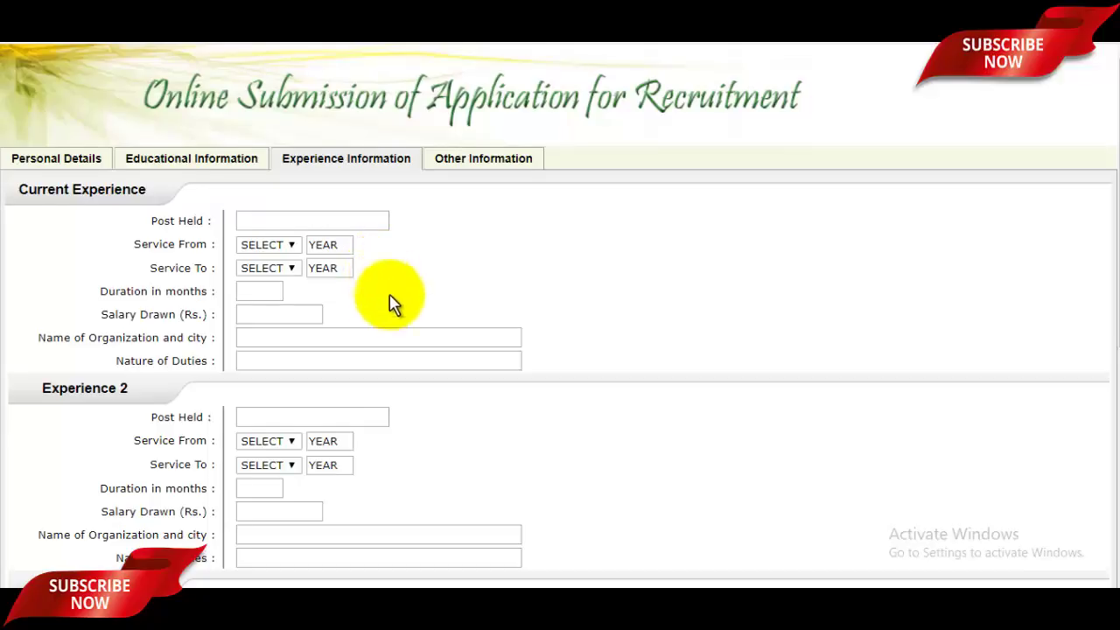
scroll(394, 332, down, 5)
click(595, 551)
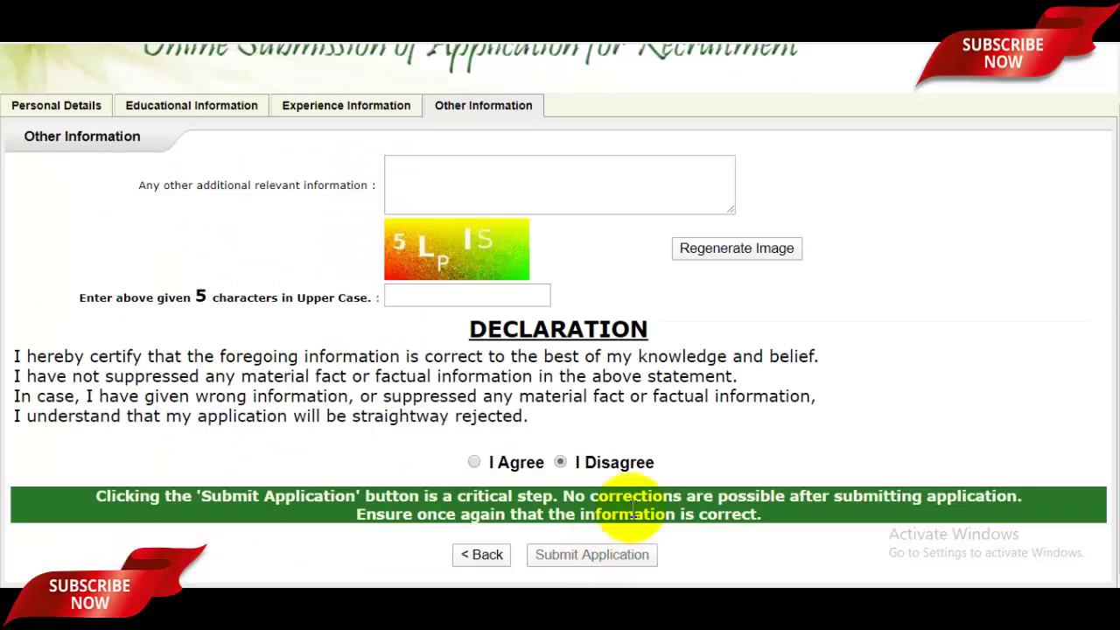
scroll(595, 306, up, 1)
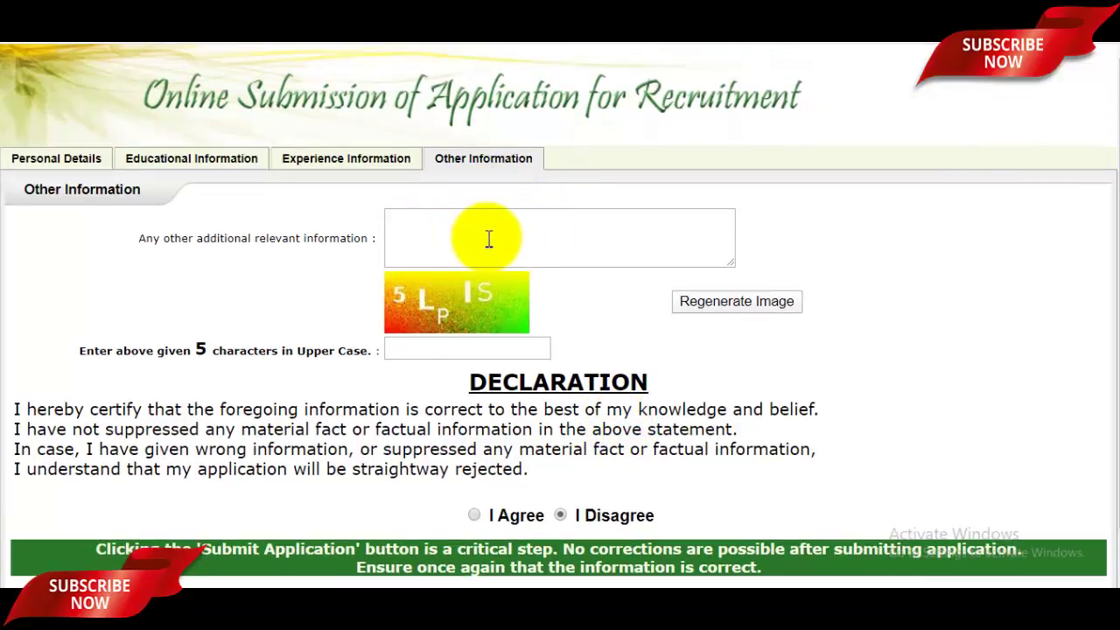
Enter the captcha, select I Agree on the declaration, and submit the application
click(583, 243)
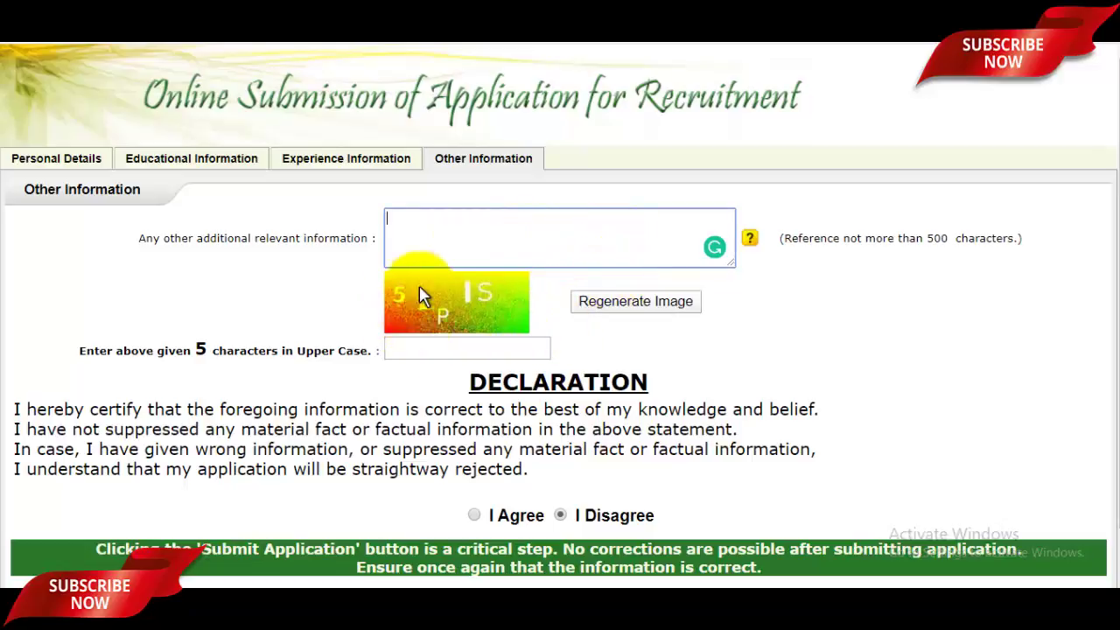
click(432, 347)
click(442, 349)
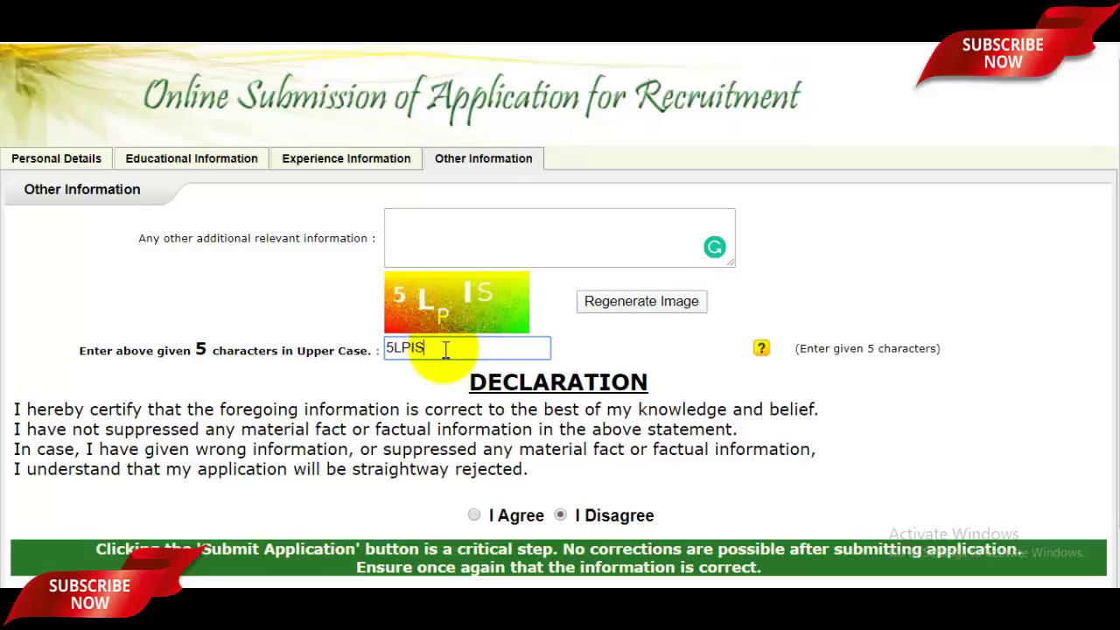
scroll(449, 367, down, 1)
click(473, 463)
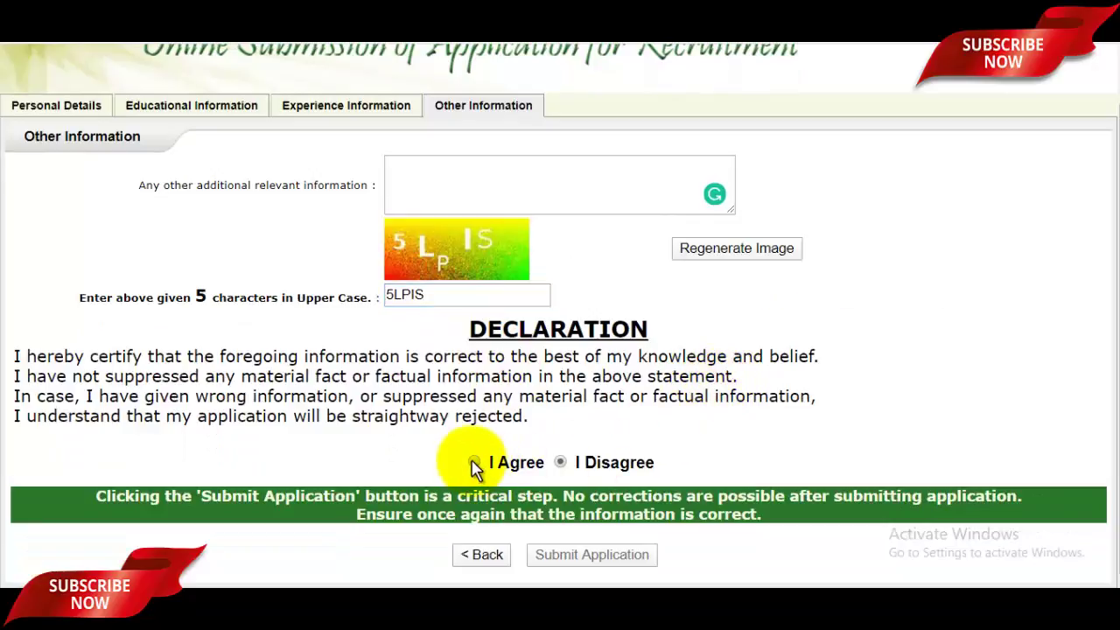
click(473, 463)
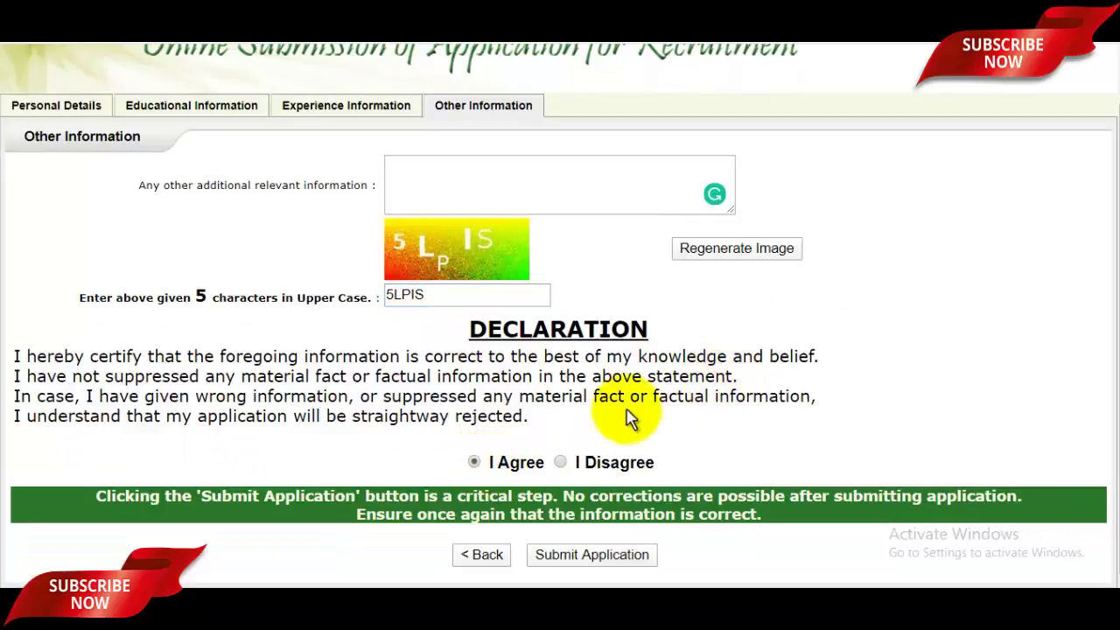
click(622, 554)
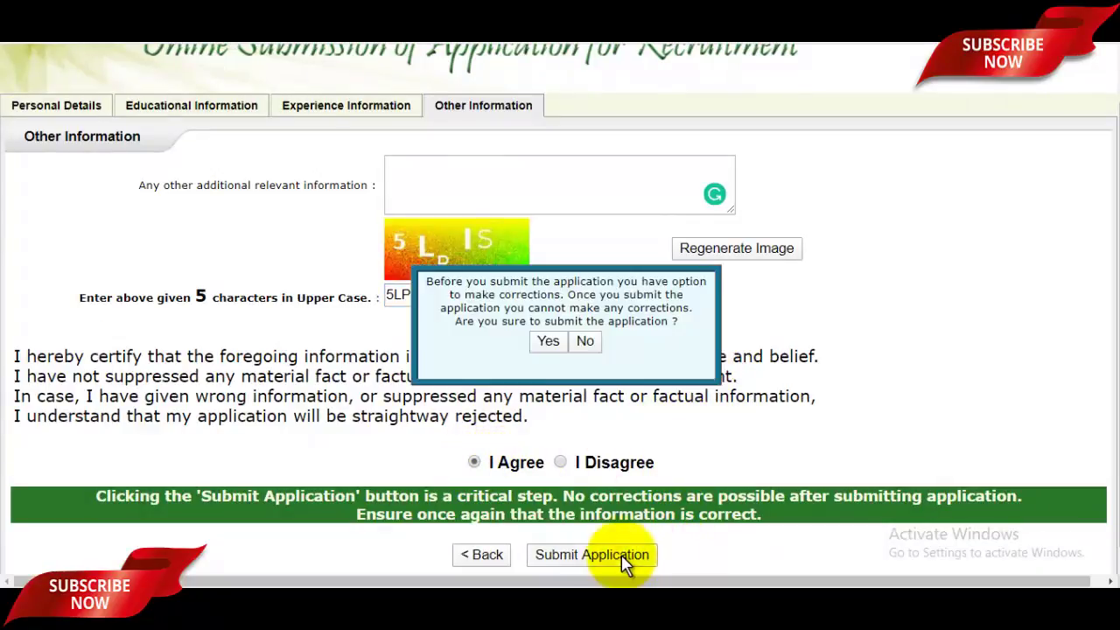
Confirm submission with Yes and select the issued registration number
click(548, 343)
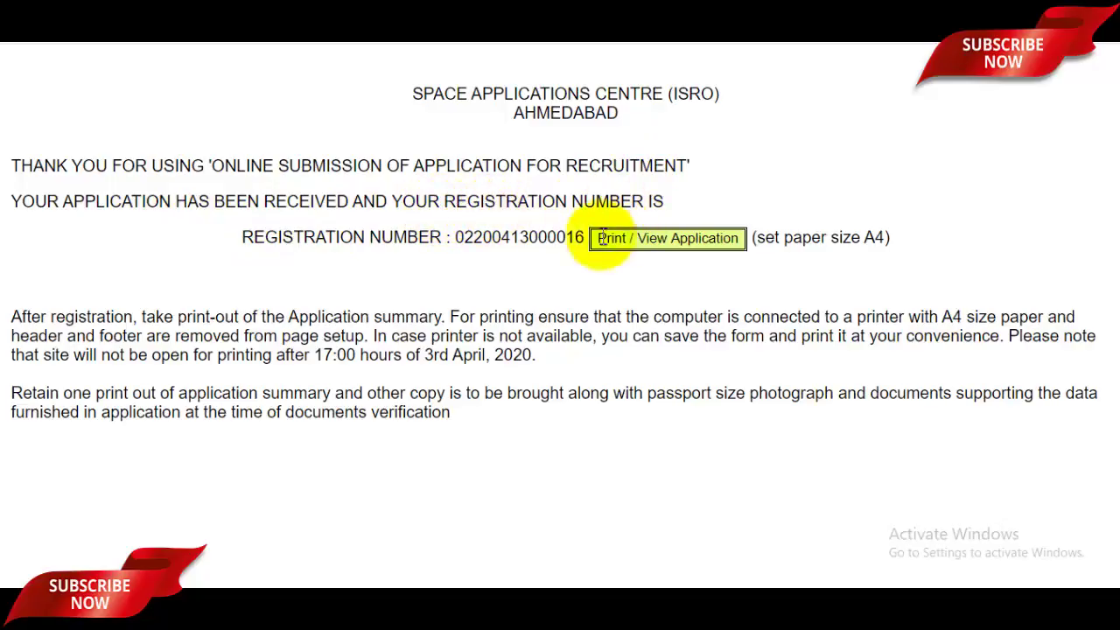
drag(453, 238, 585, 237)
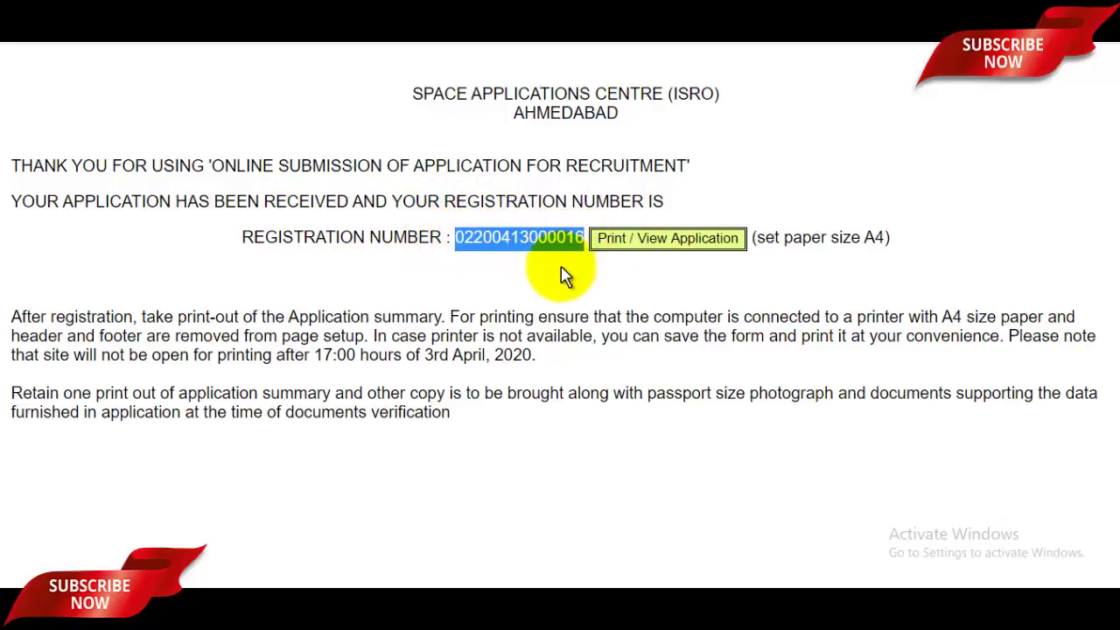
click(573, 278)
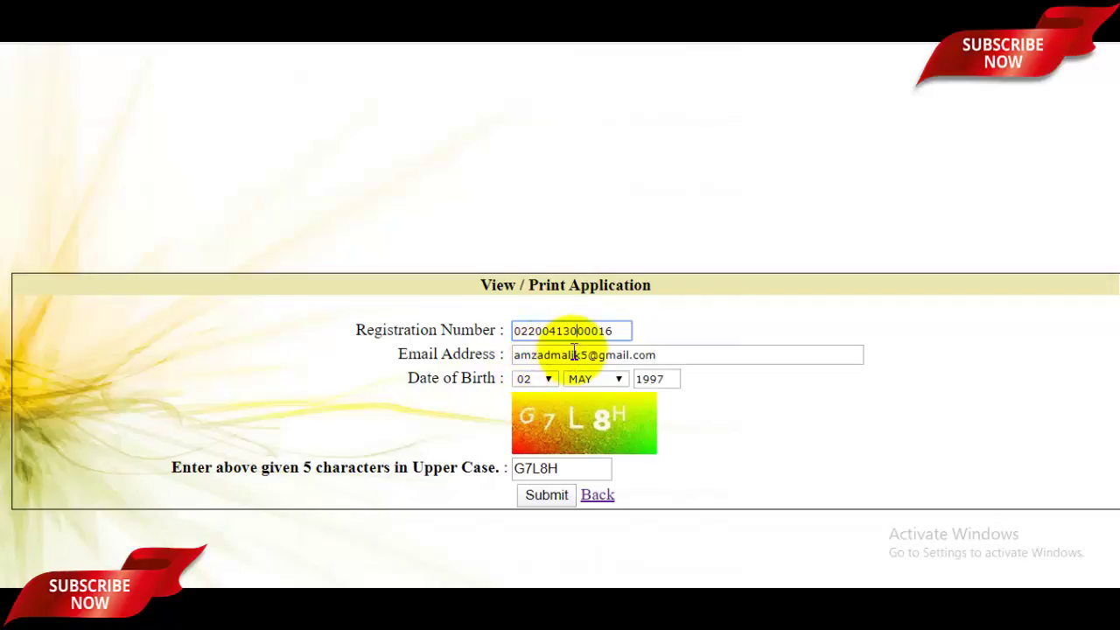
click(661, 354)
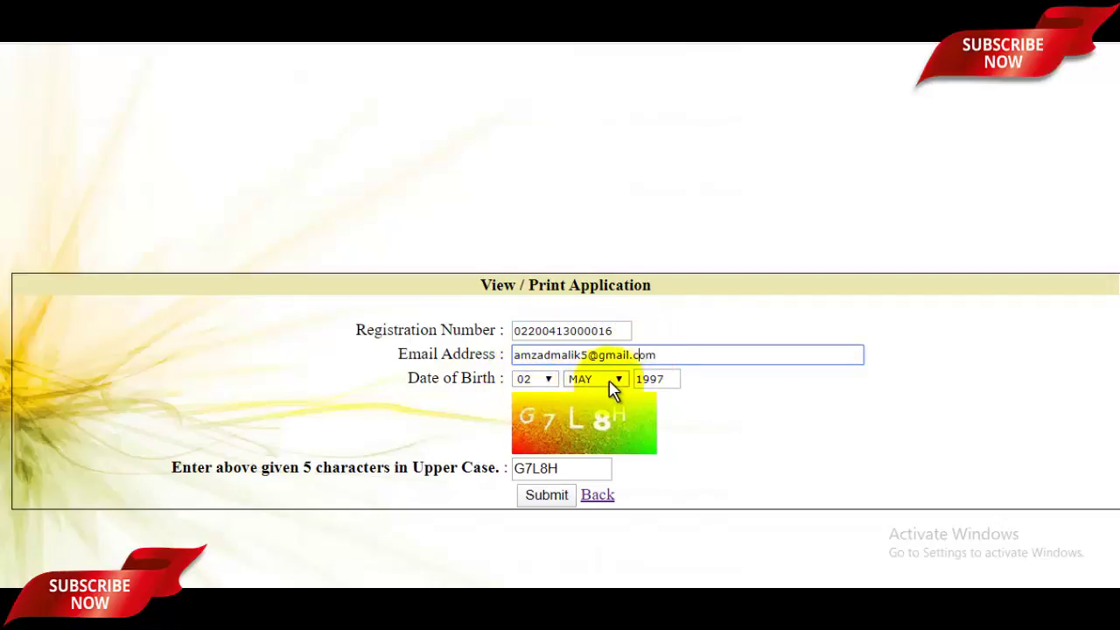